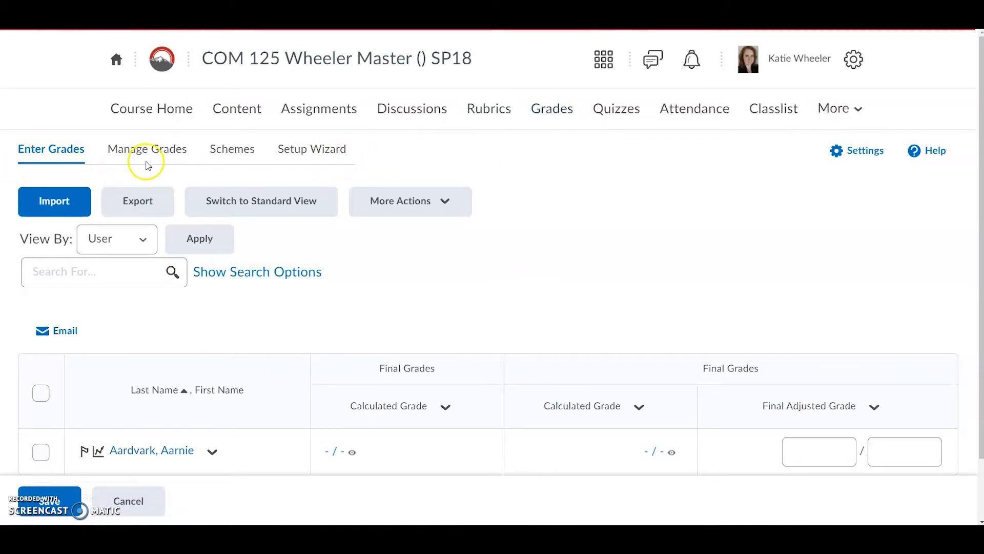
- Open the Grades Setup Wizard and start it
left_click(314, 151)
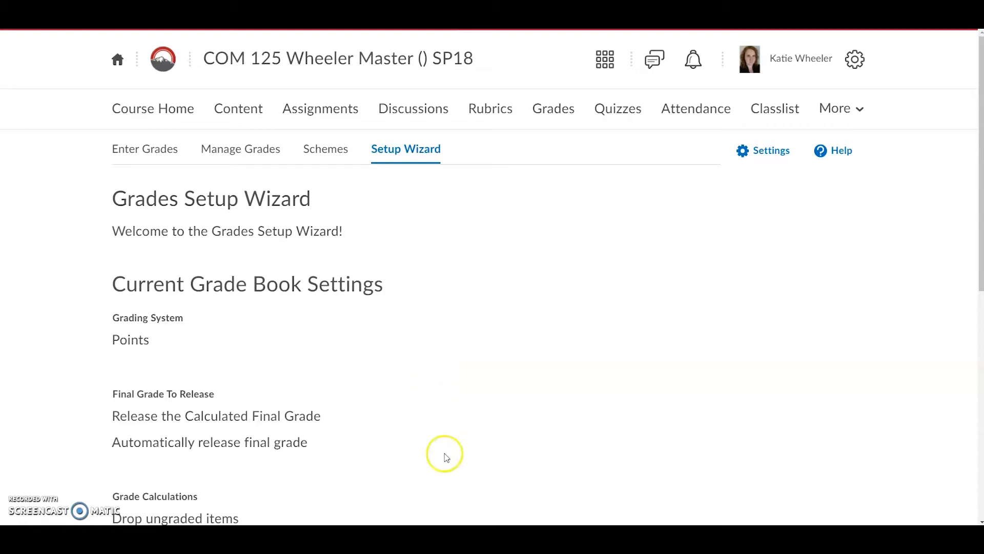
scroll(344, 420, "down", 9)
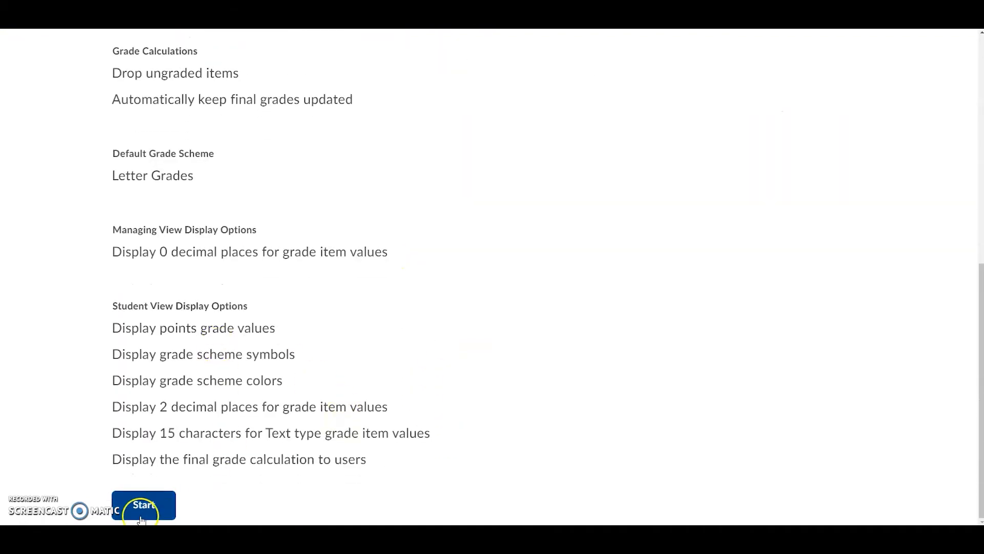
left_click(142, 510)
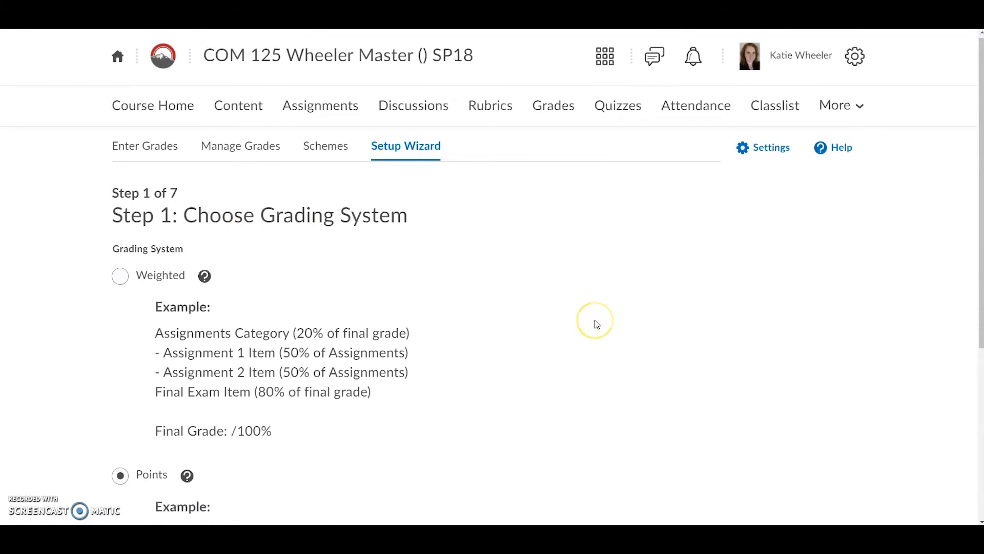
- Keep Points as the grading system and continue to the next wizard step
scroll(593, 322, "down", 3)
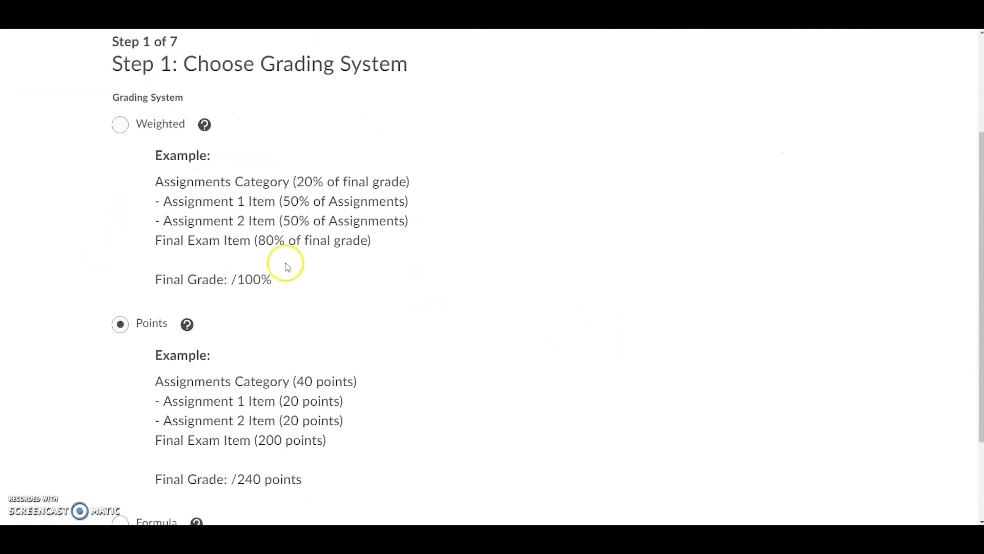
scroll(440, 300, "down", 2)
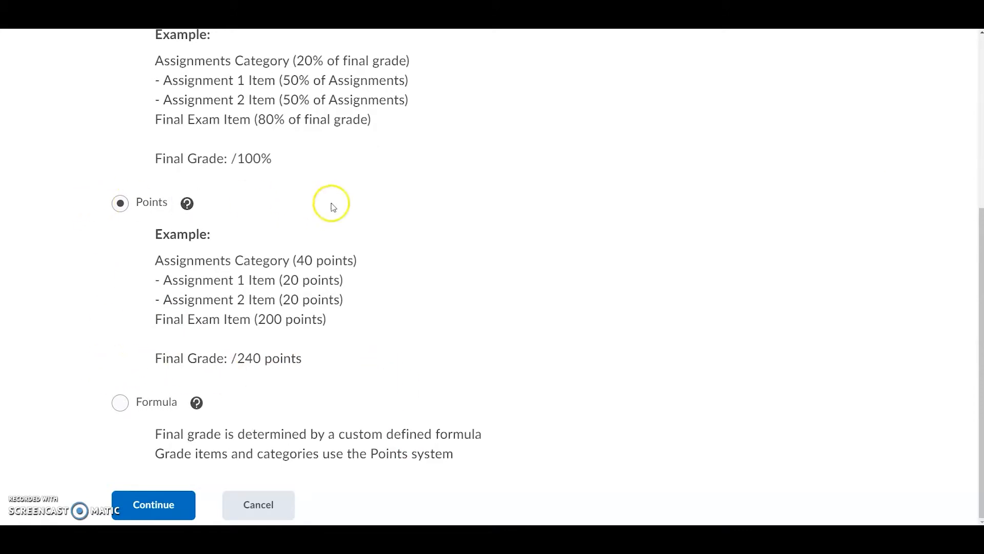
scroll(571, 325, "up", 4)
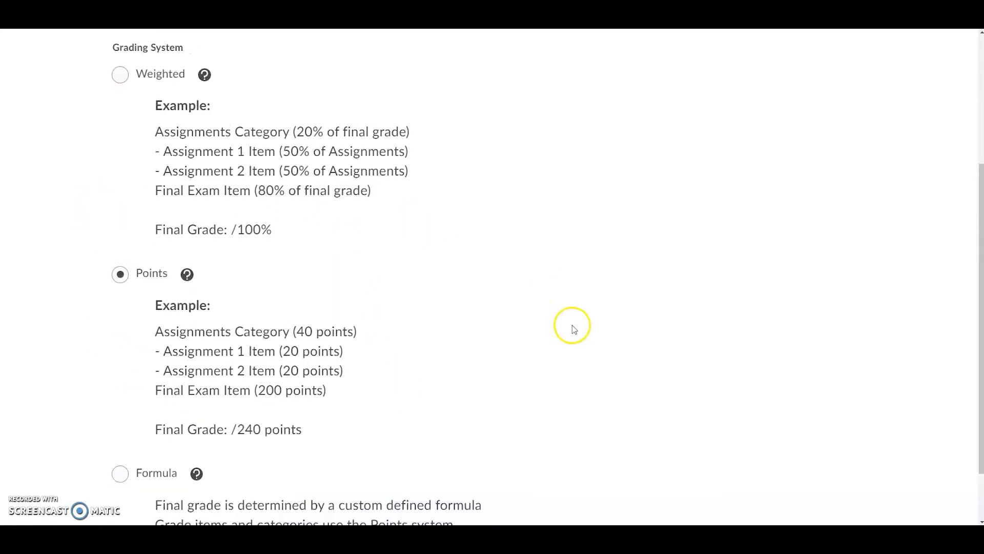
scroll(597, 330, "down", 4)
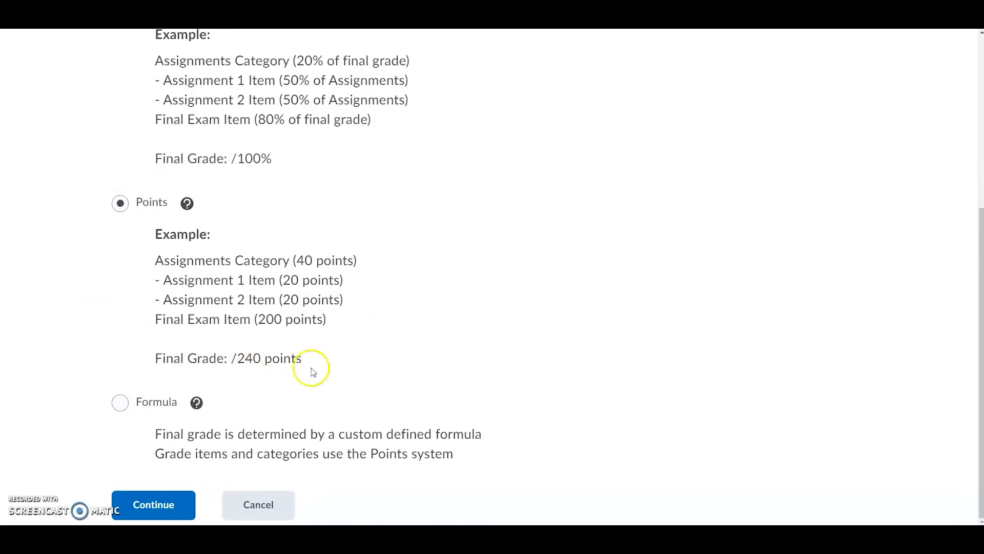
left_click(152, 515)
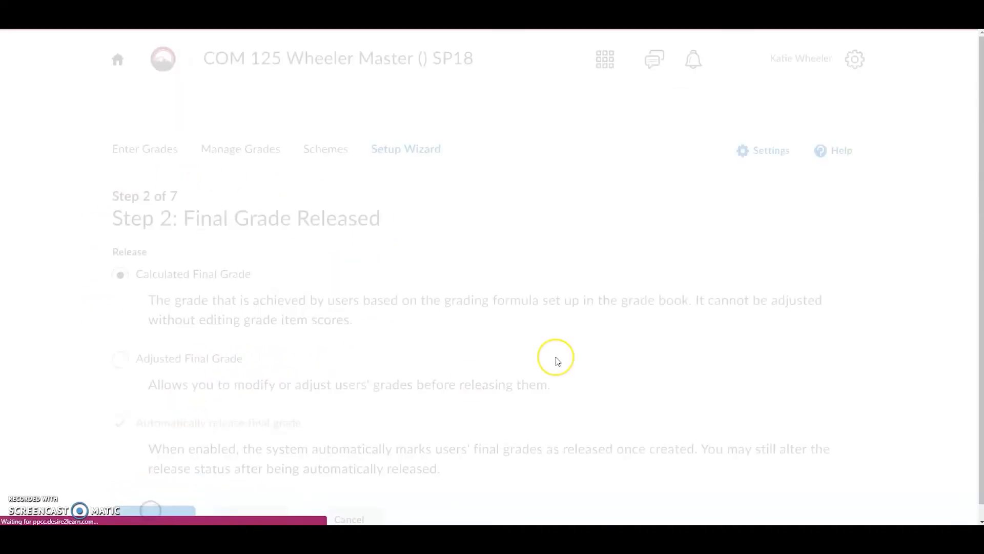
- Continue through the final grade release, grade calculations and default grade scheme steps with their current settings
scroll(558, 362, "down", 1)
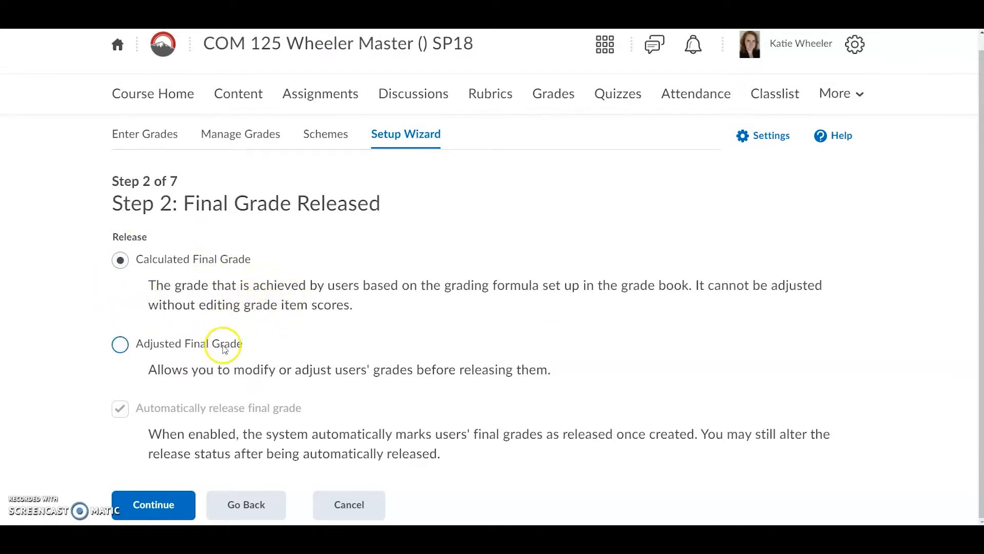
left_click(131, 502)
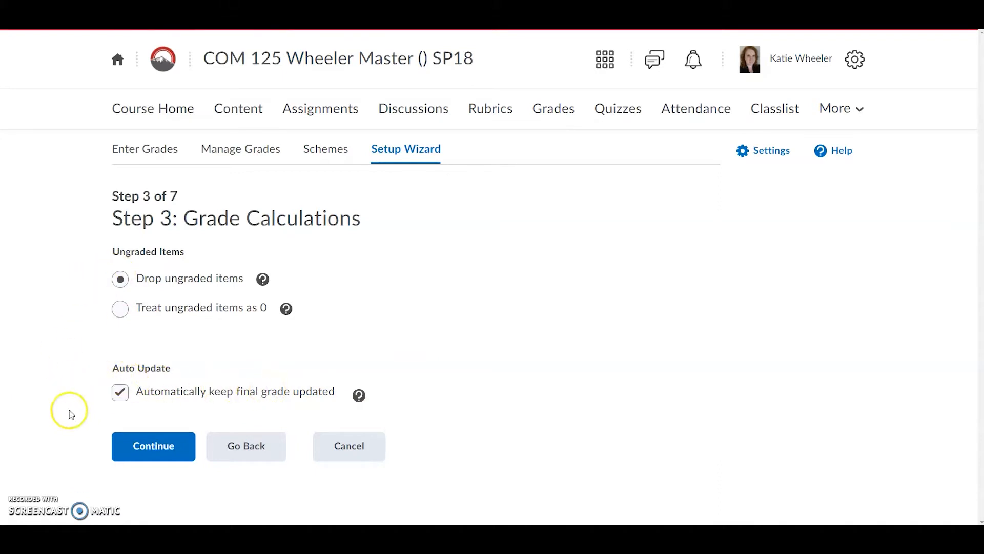
left_click(158, 455)
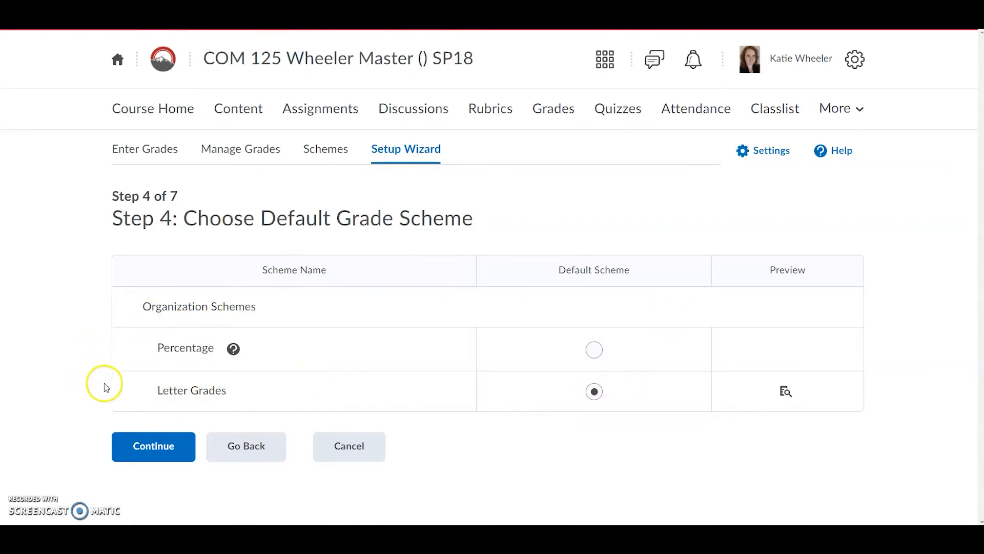
left_click(153, 457)
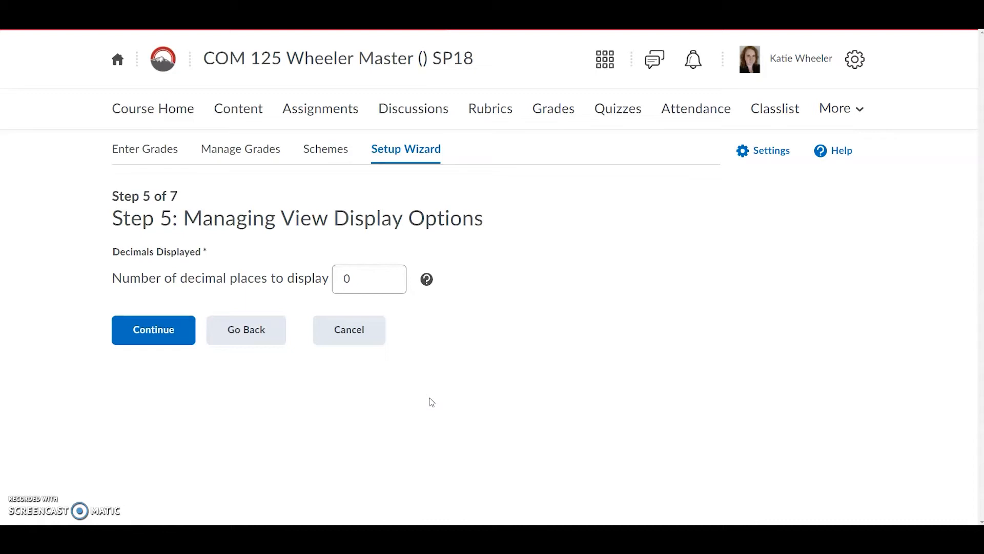
- Keep 0 decimal places for the managing view display and continue
left_click(370, 281)
left_click(149, 340)
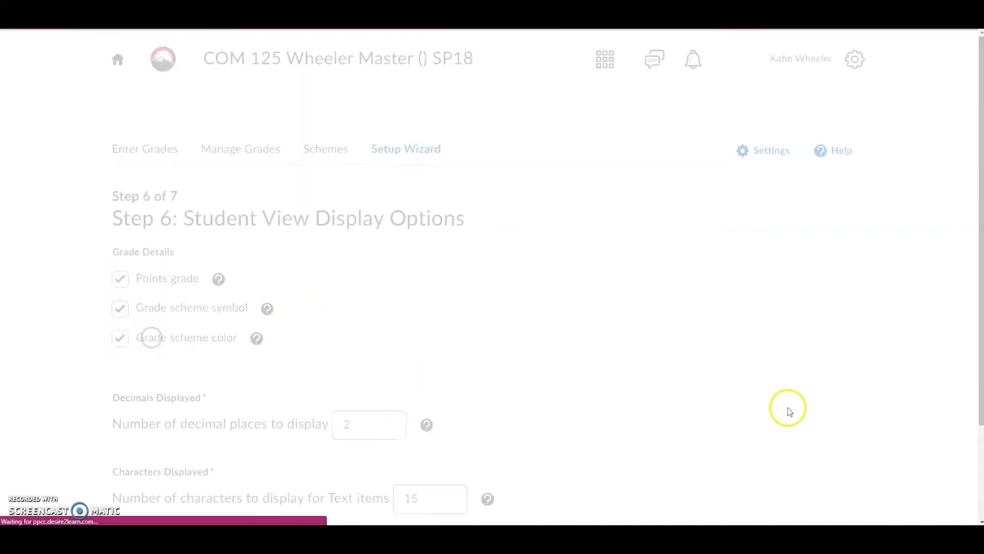
- Set the student view's number of decimal places to 0 and continue to the summary
scroll(610, 366, "down", 1)
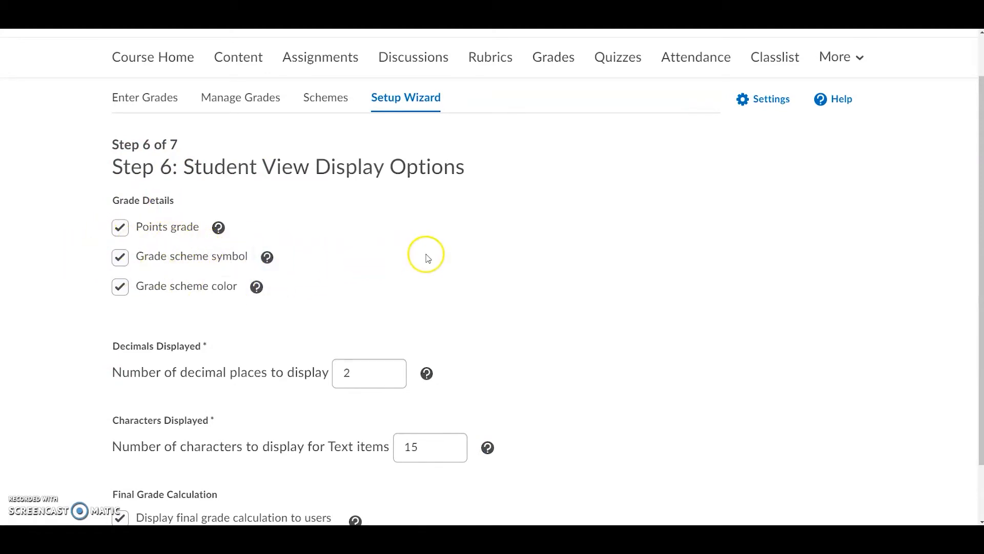
scroll(293, 259, "down", 1)
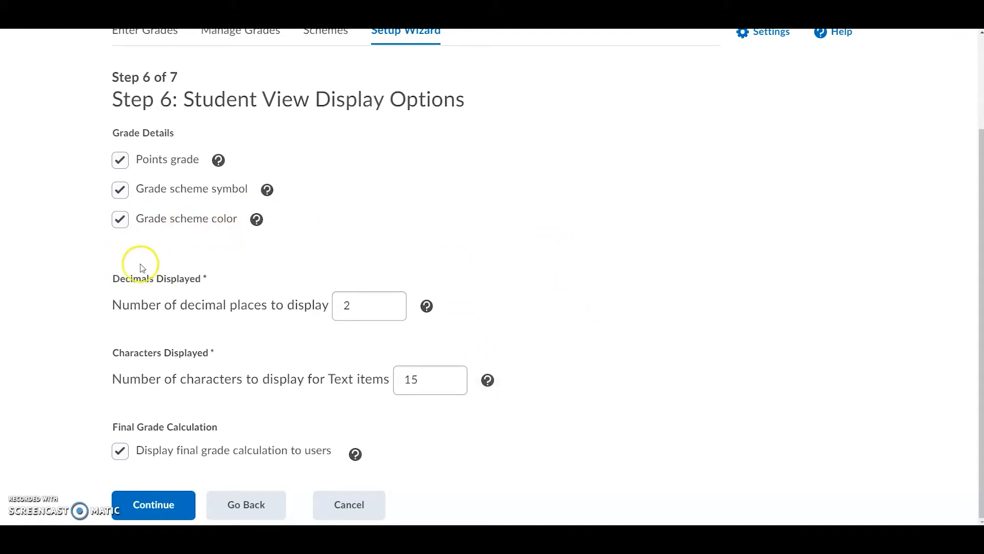
double_click(363, 305)
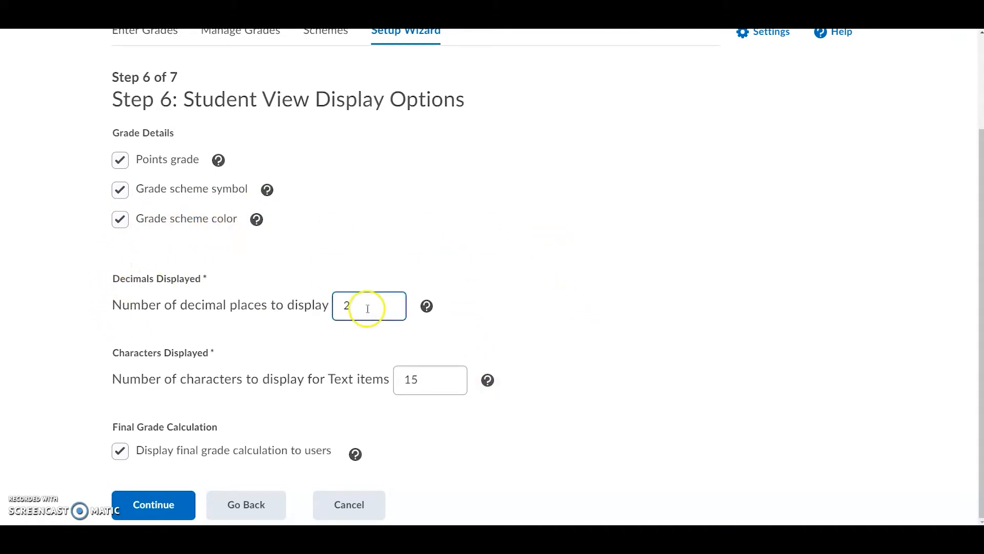
left_click(360, 234)
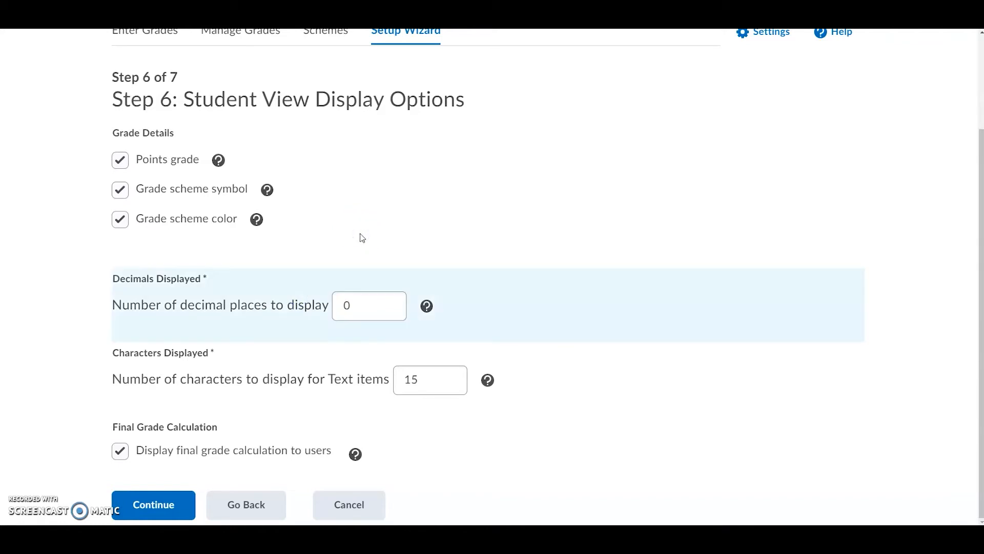
left_click(335, 314)
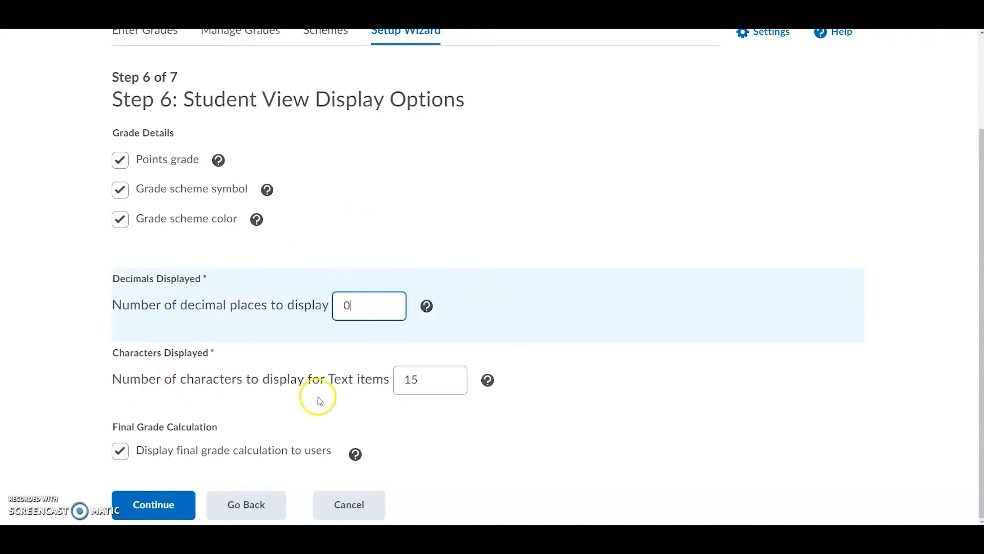
left_click(446, 395)
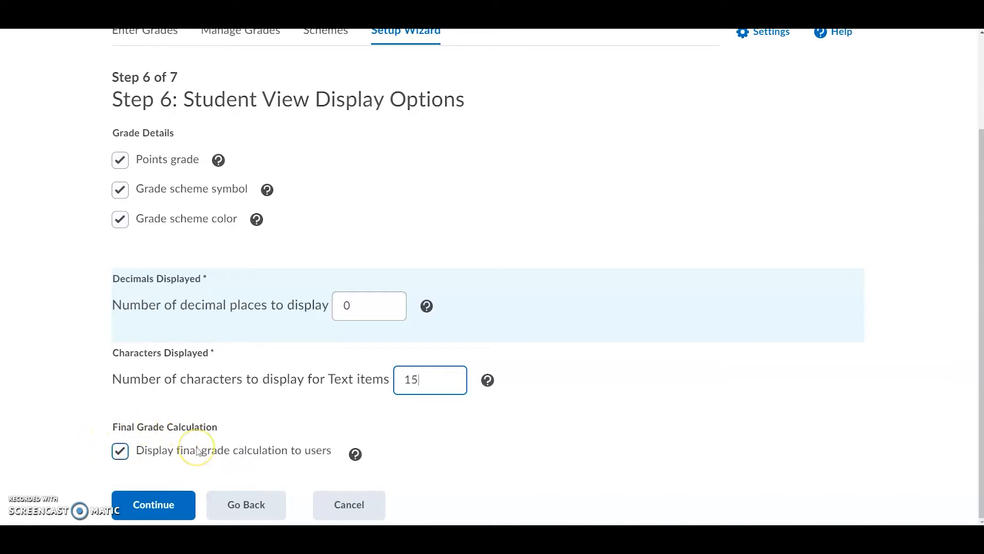
left_click(120, 452)
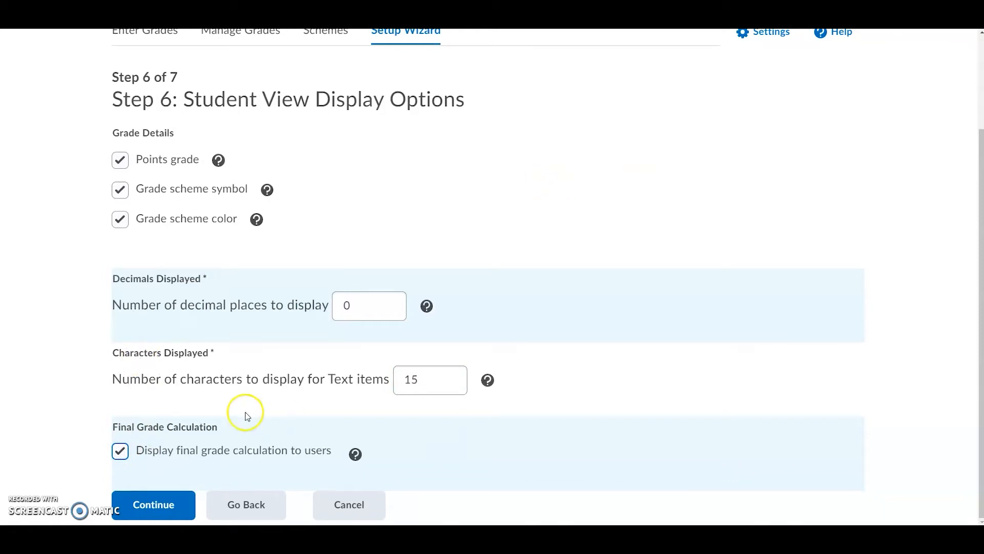
scroll(256, 423, "up", 3)
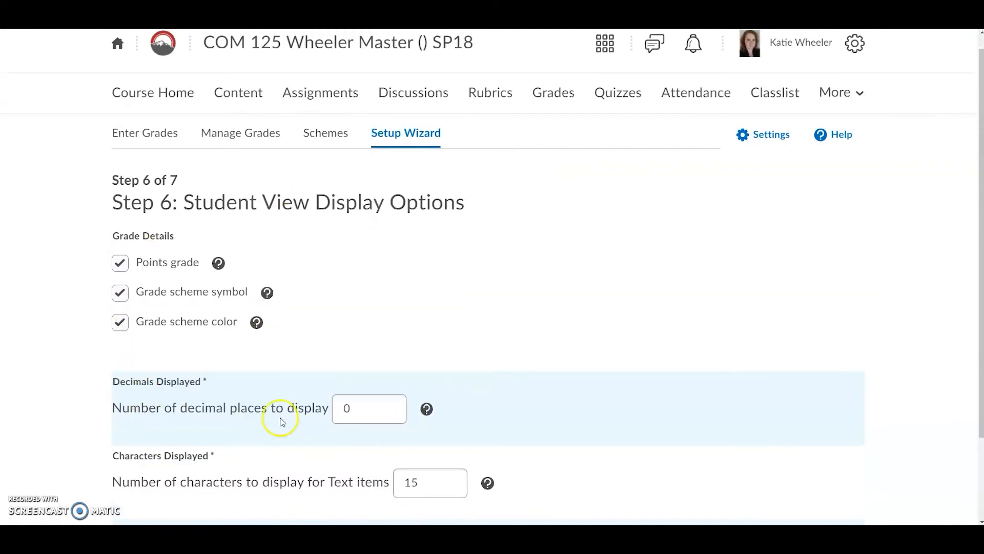
scroll(281, 421, "down", 3)
left_click(150, 501)
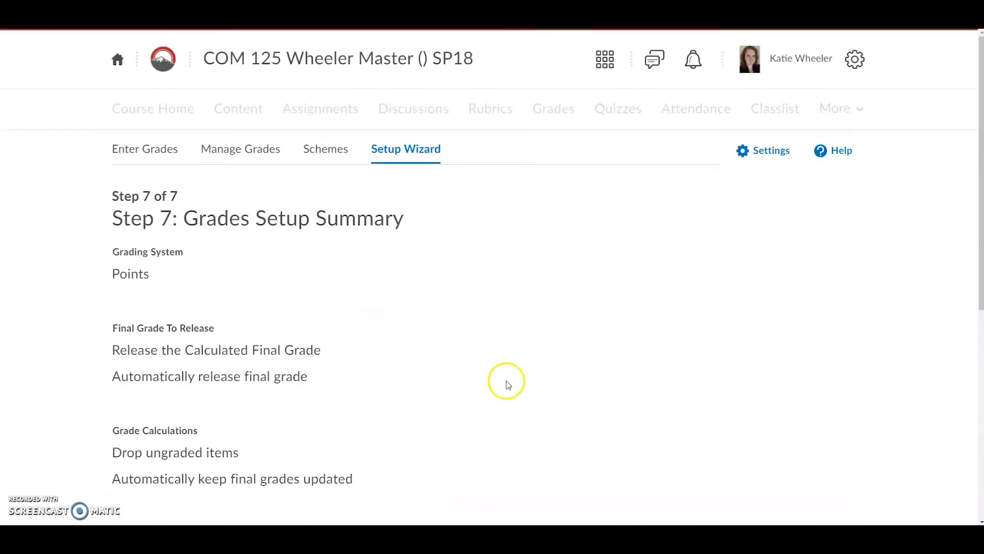
- Review the grades setup summary and finish the wizard
scroll(391, 277, "down", 3)
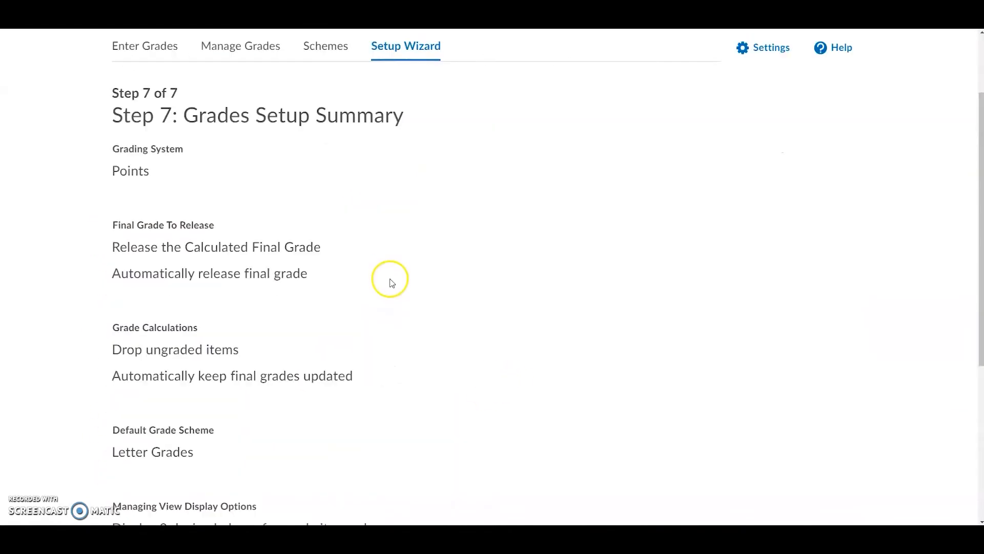
scroll(391, 282, "down", 5)
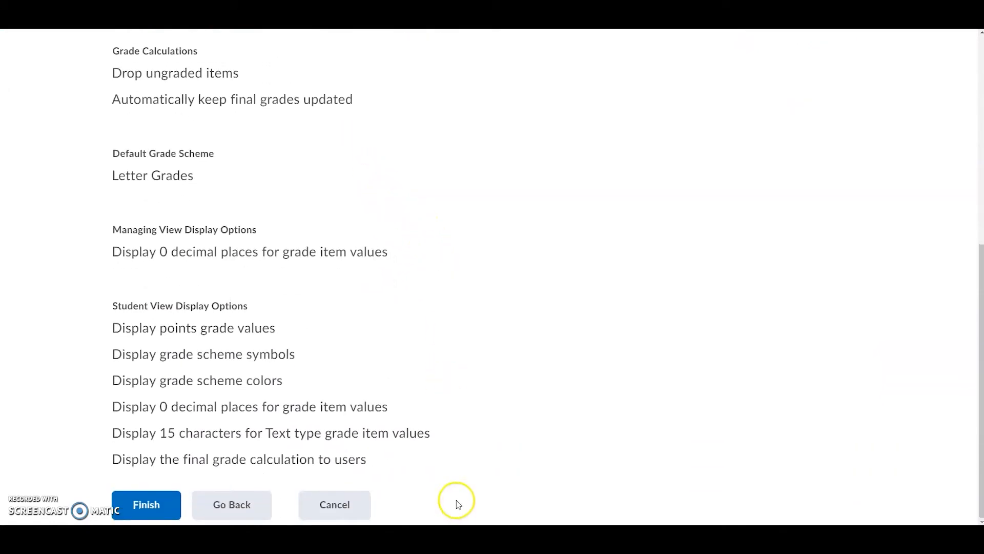
left_click(147, 510)
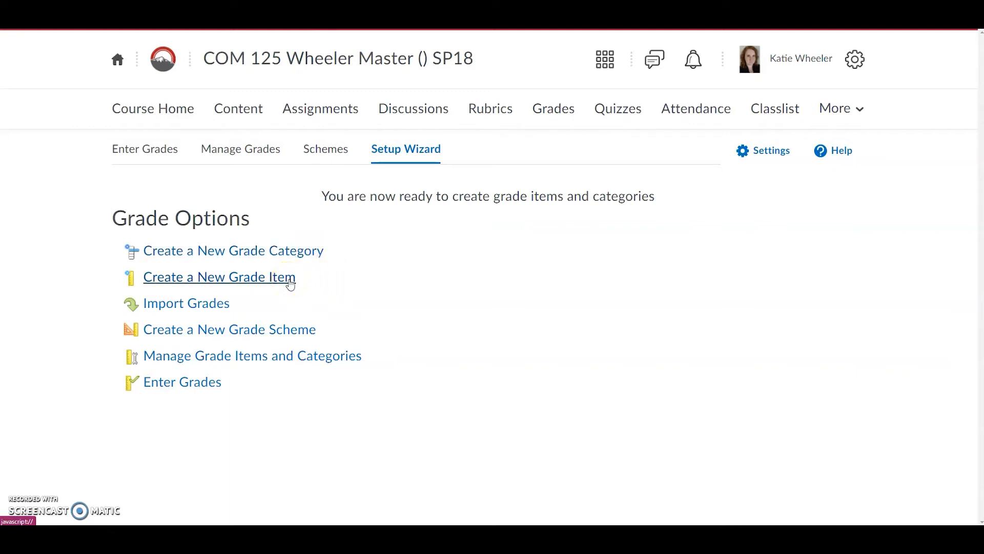
- Create a new grade category named Papers and save it while opening another new category
left_click(293, 261)
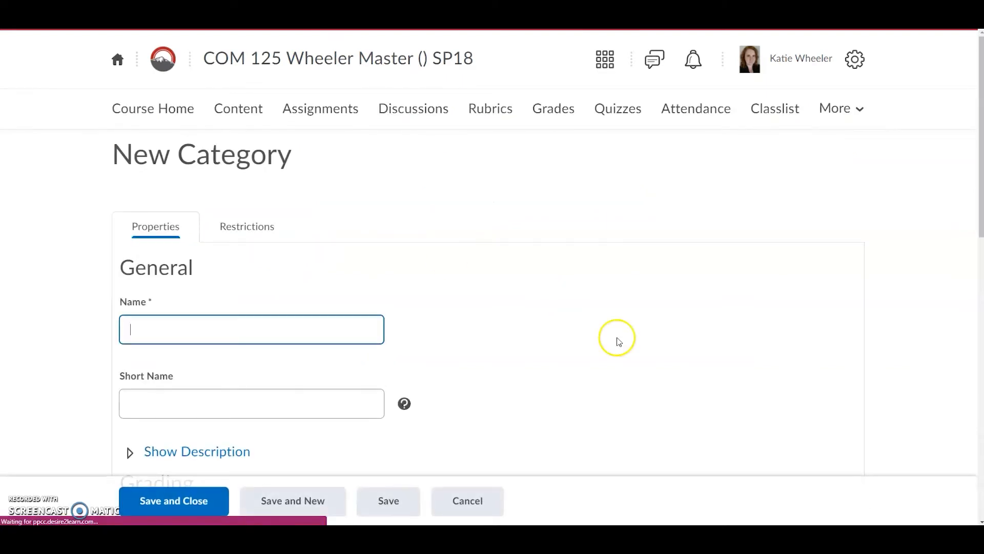
scroll(610, 327, "down", 2)
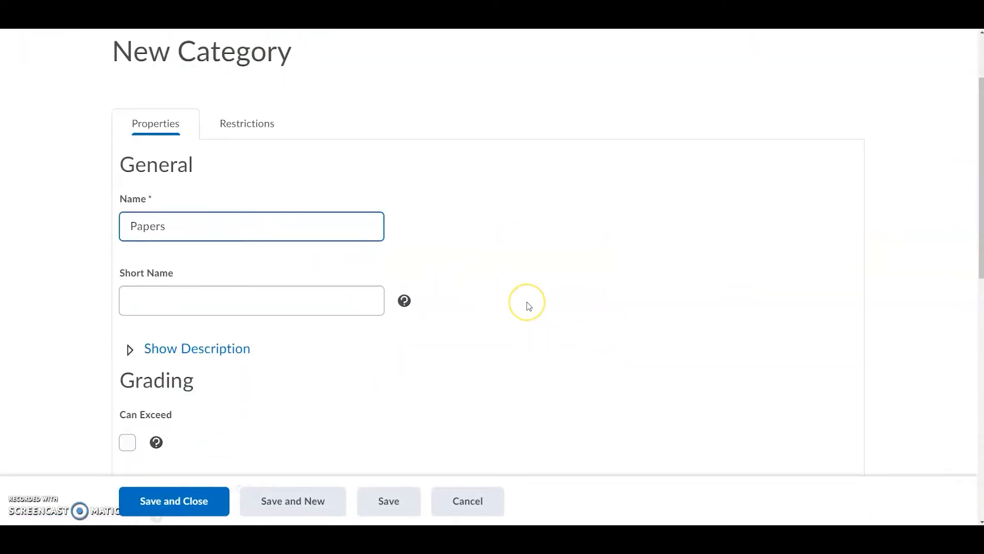
scroll(528, 306, "down", 1)
left_click(295, 501)
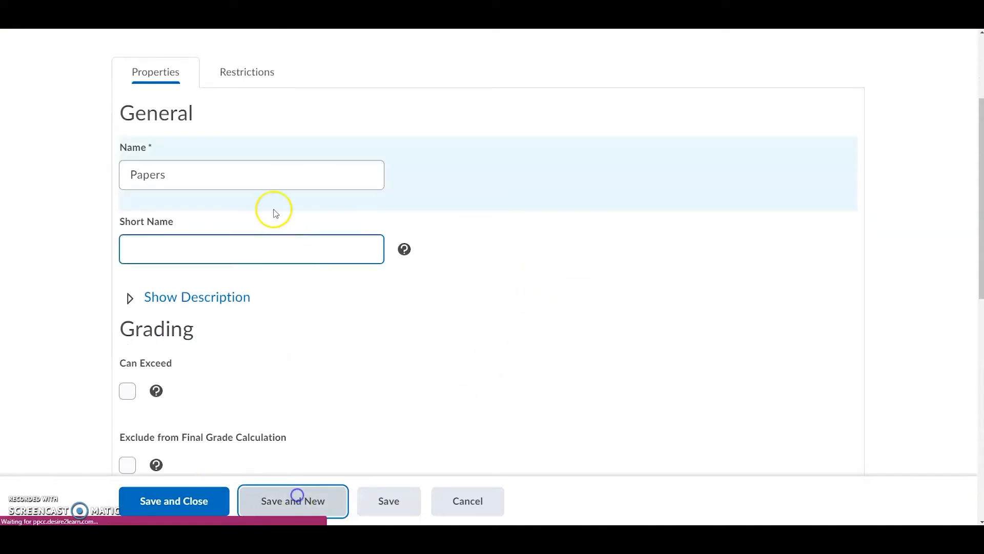
- Create a second grade category named Exams and save and close it
left_click(190, 331)
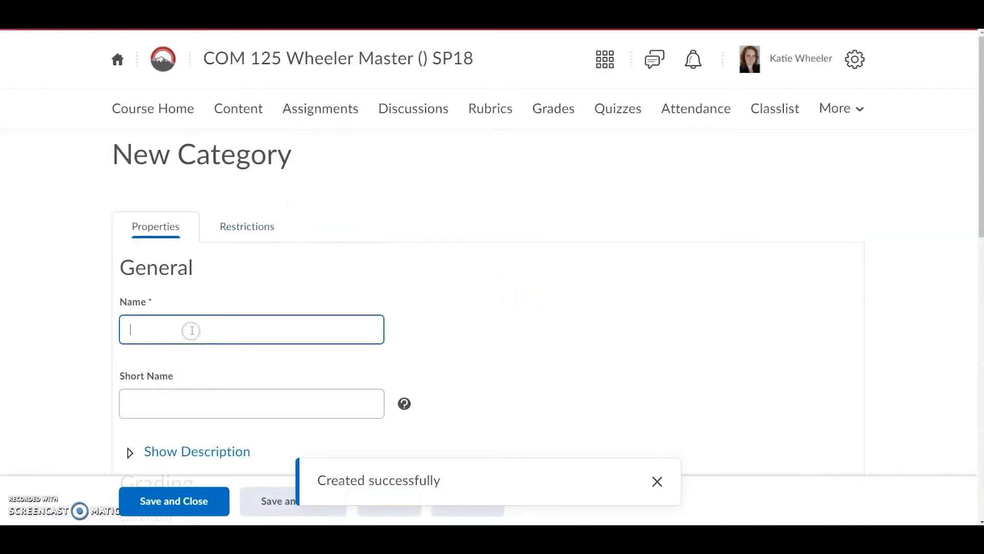
left_click(165, 501)
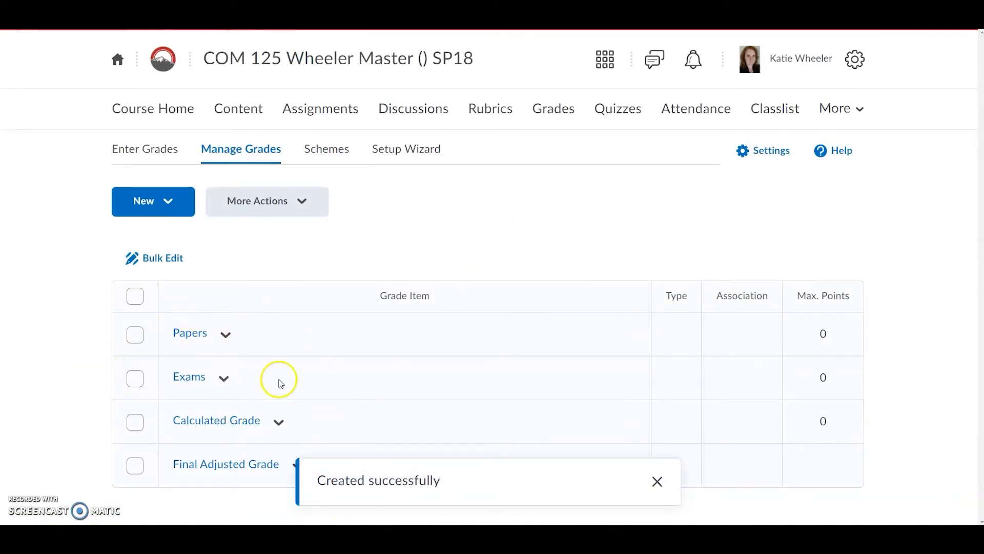
- Start a new grade item and choose the Numeric grade item type
left_click(168, 203)
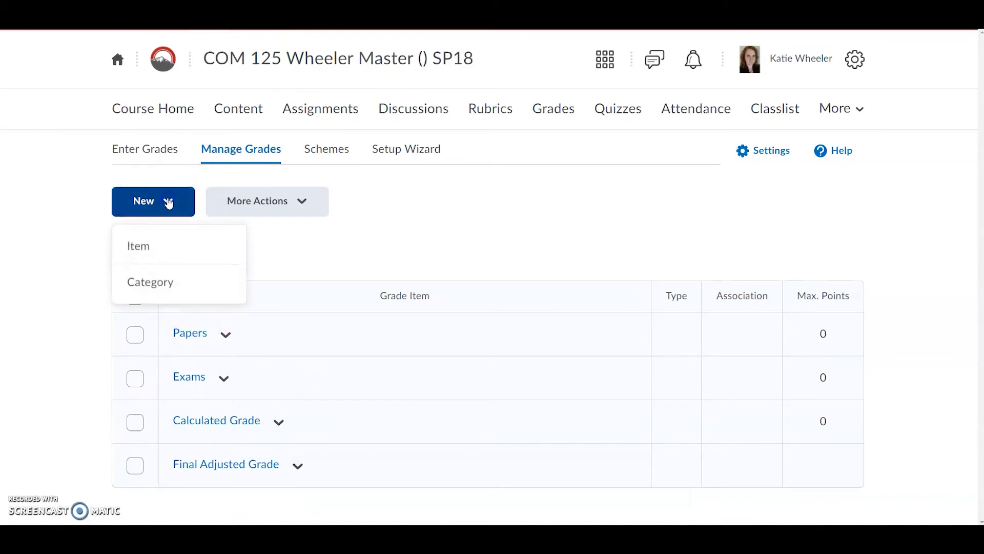
left_click(145, 255)
scroll(382, 292, "down", 1)
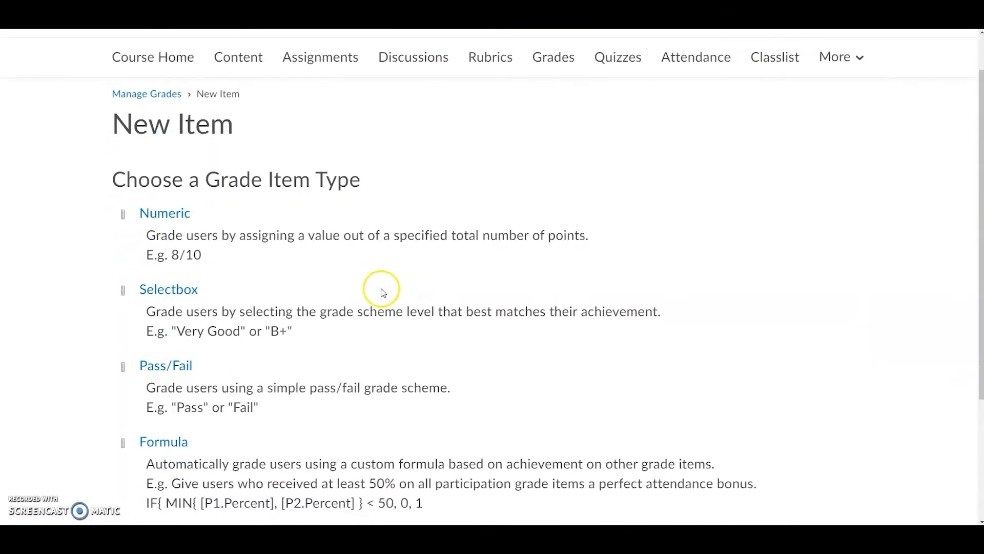
scroll(382, 293, "down", 1)
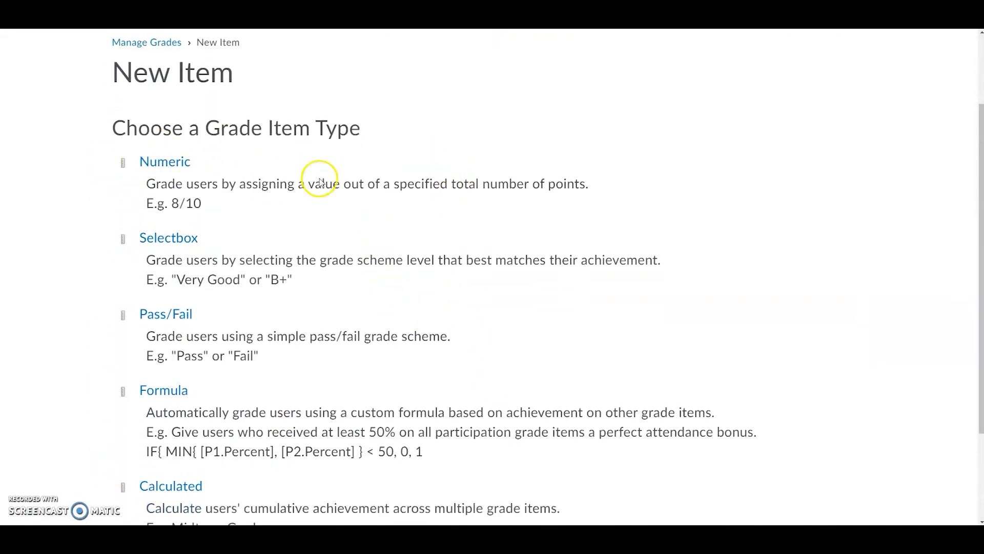
scroll(329, 400, "down", 3)
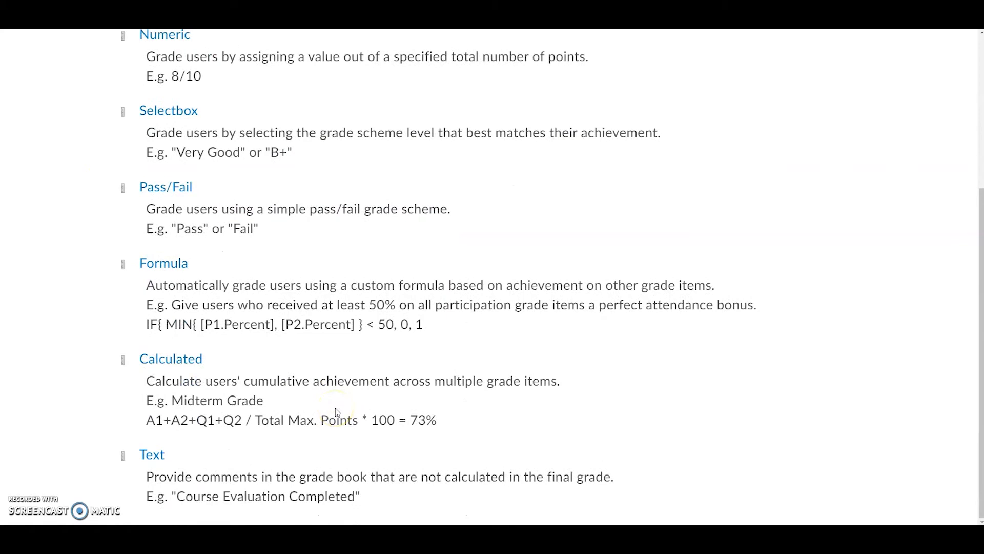
scroll(337, 412, "up", 1)
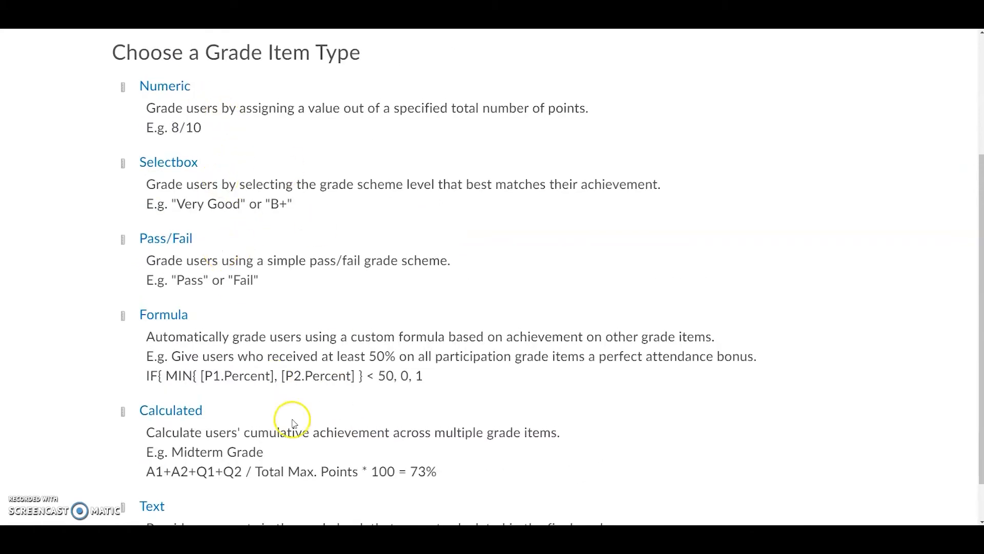
scroll(227, 357, "down", 1)
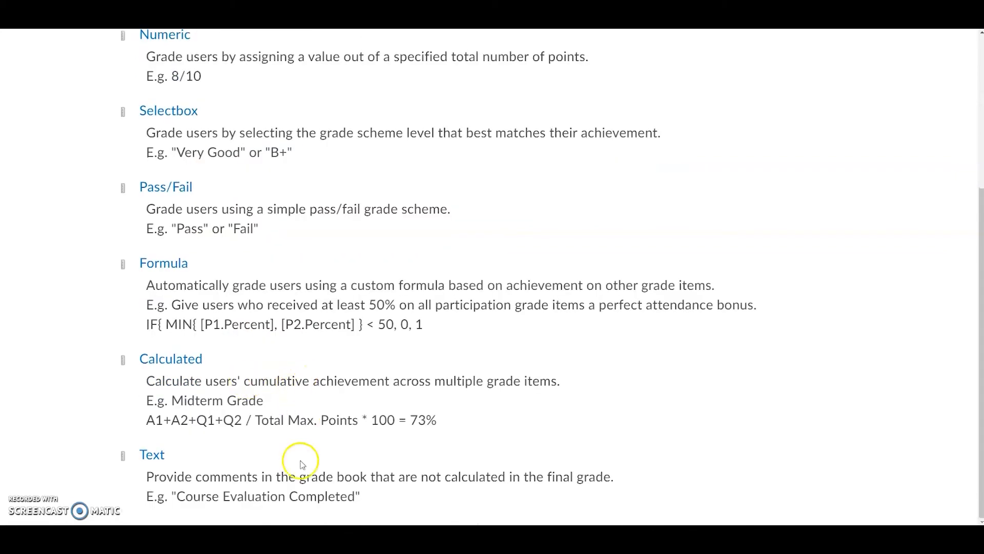
scroll(334, 297, "up", 2)
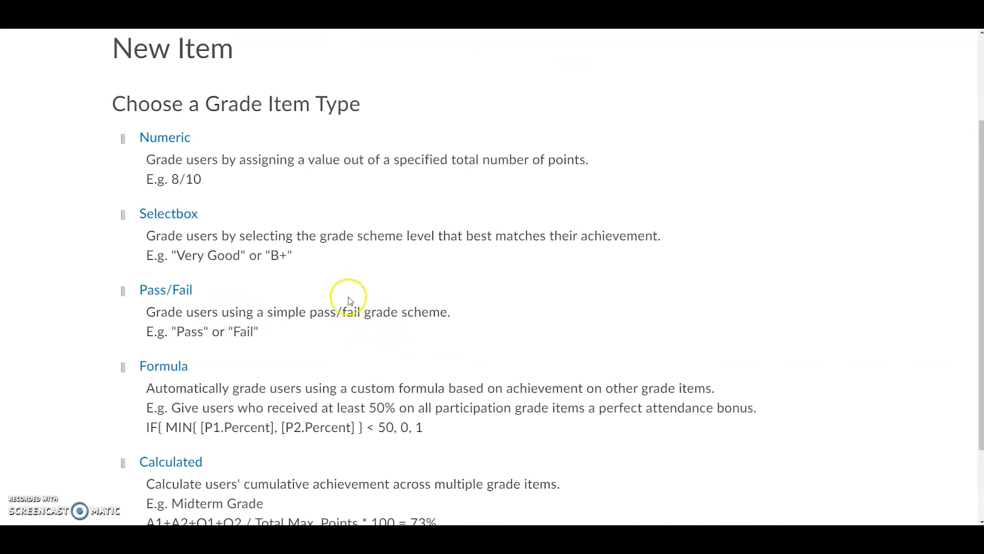
left_click(176, 139)
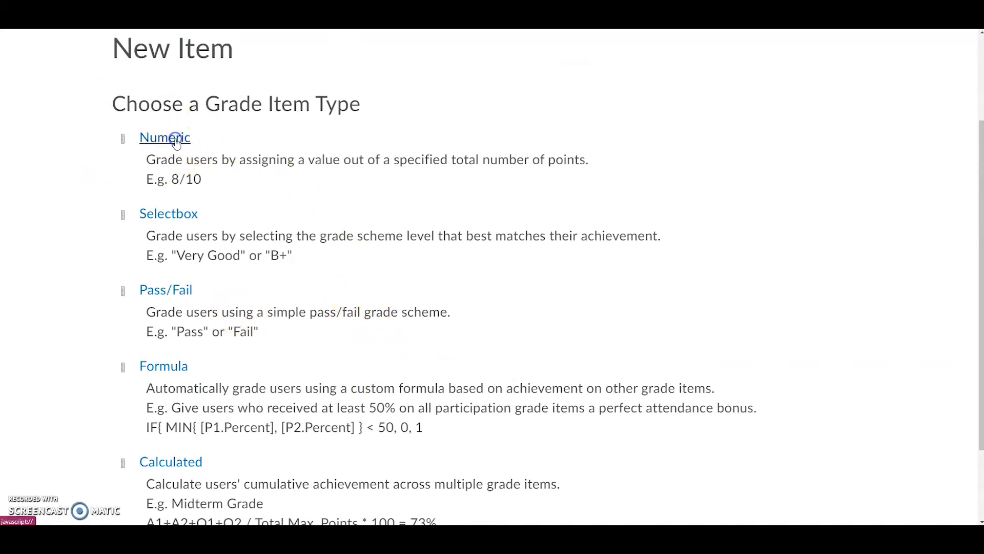
- Name the new item Paper One and assign it to the Papers category
scroll(390, 356, "down", 1)
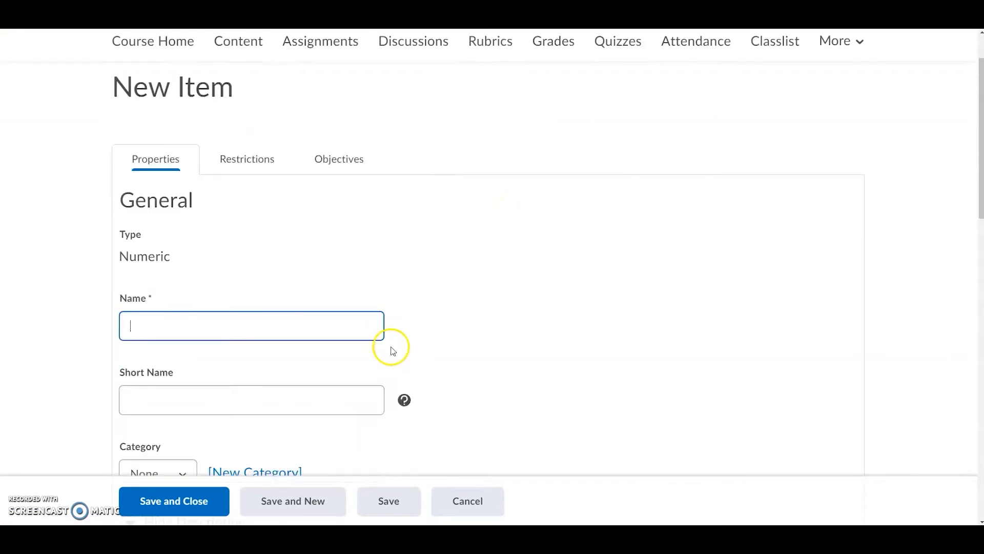
scroll(393, 351, "down", 1)
left_click(251, 294)
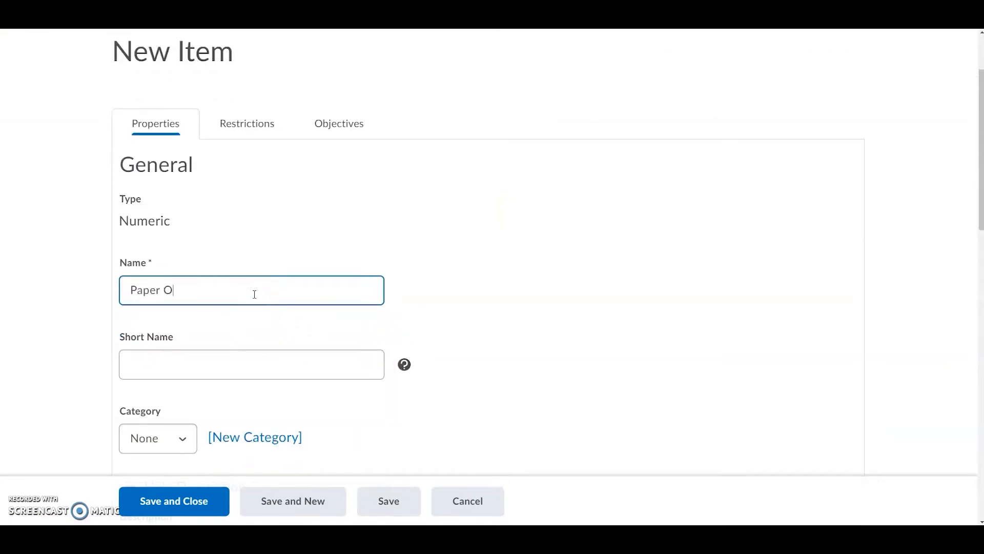
scroll(318, 326, "down", 3)
left_click(186, 285)
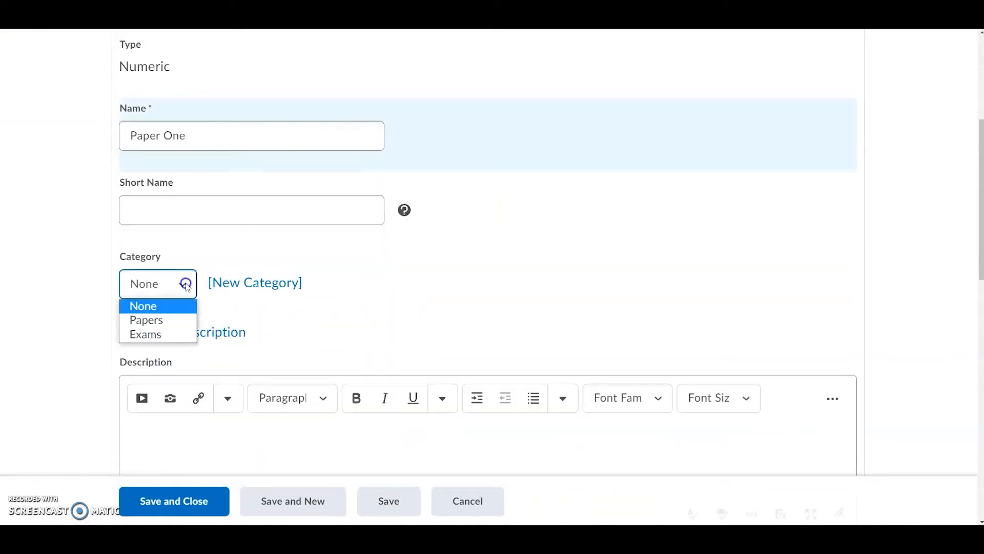
left_click(187, 321)
- Set the Paper One item's maximum points to 100
scroll(533, 292, "down", 4)
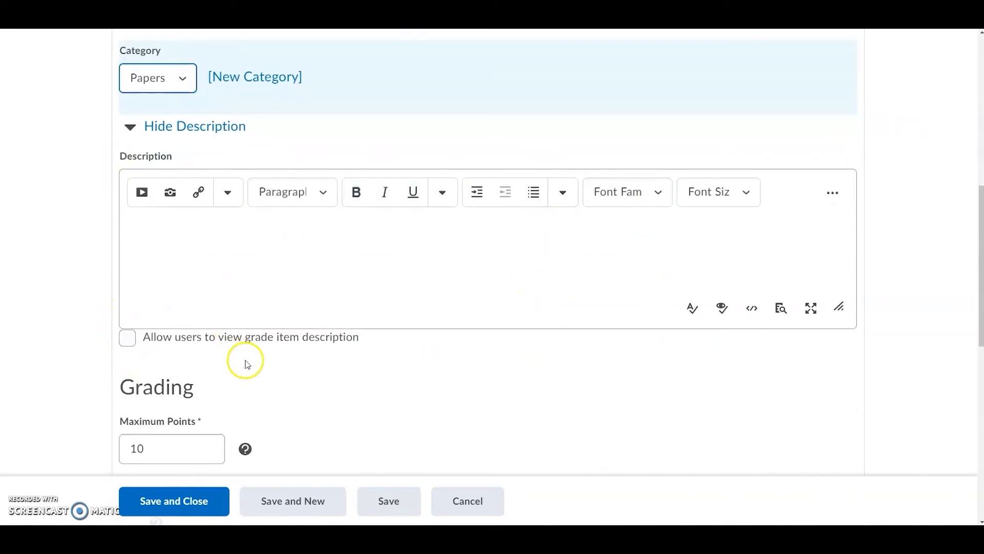
left_click(328, 287)
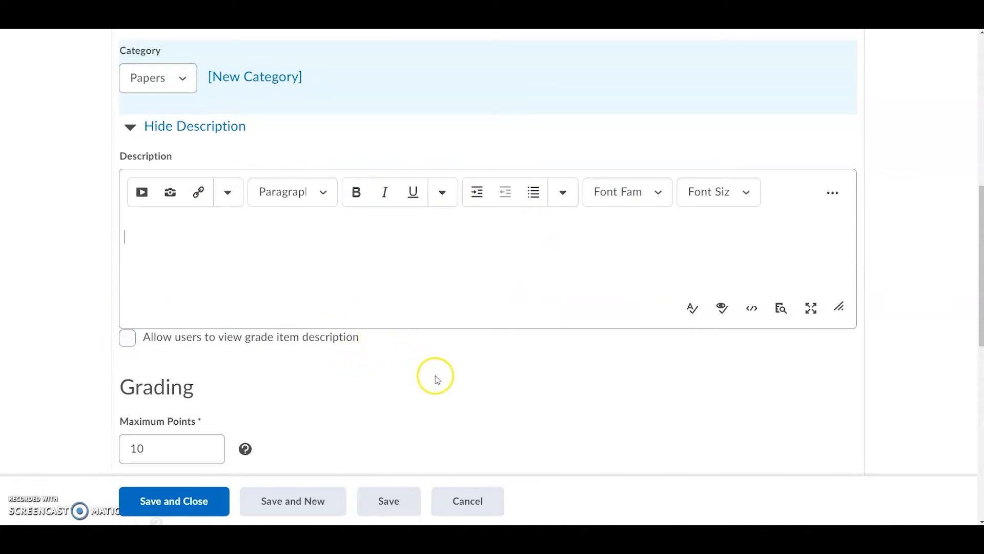
scroll(429, 379, "down", 4)
left_click(172, 245)
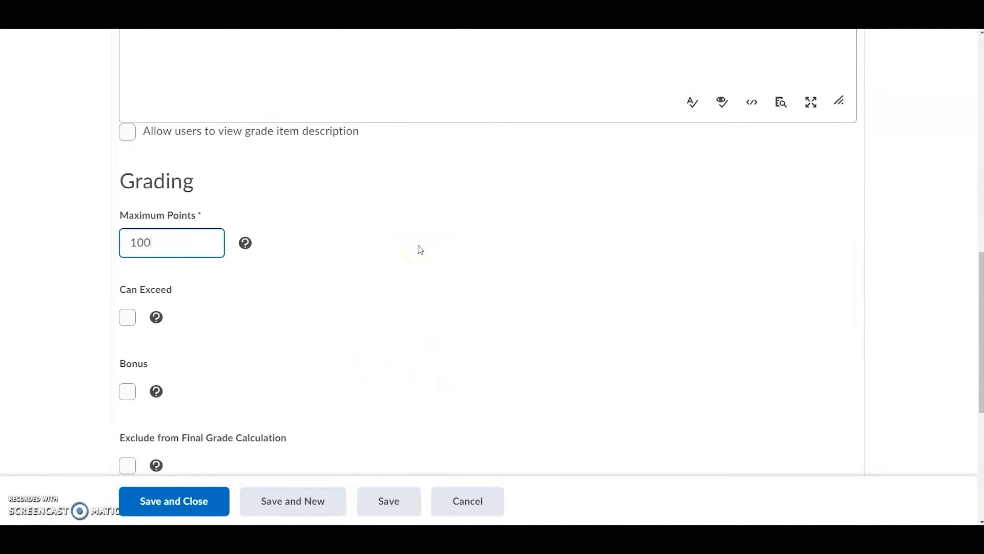
scroll(420, 250, "down", 3)
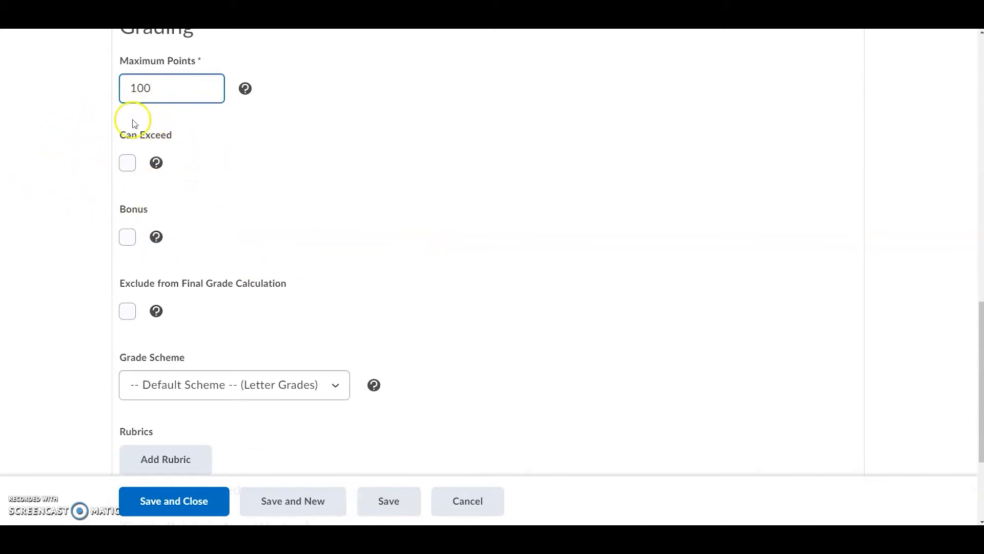
left_click(194, 190)
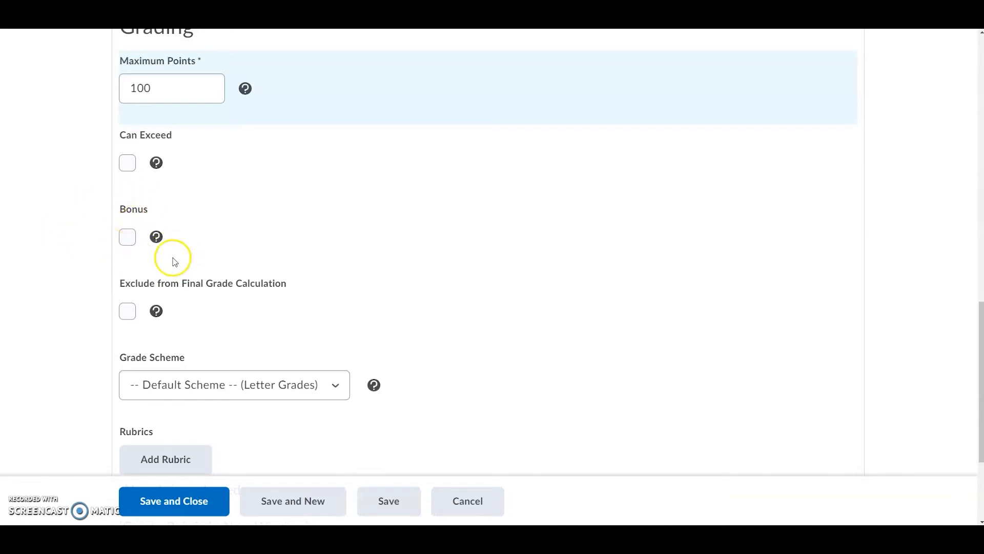
- Review the grade scheme options, then save and close the Paper One item
scroll(260, 240, "down", 3)
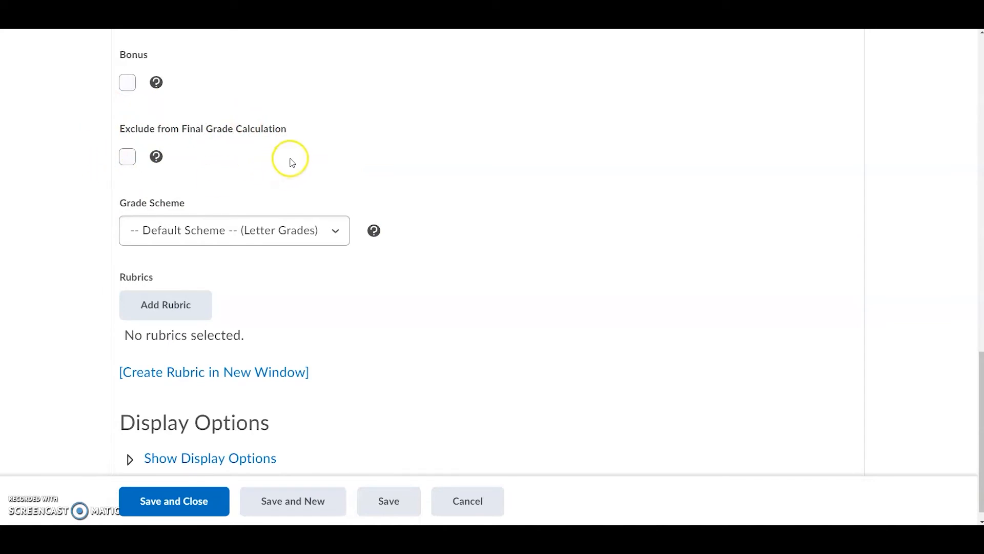
scroll(555, 195, "down", 1)
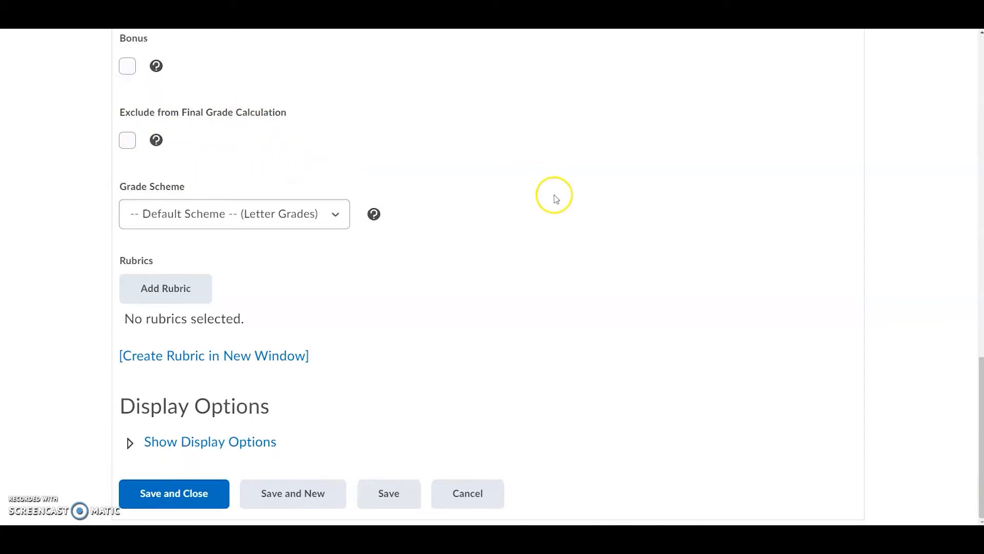
left_click(339, 220)
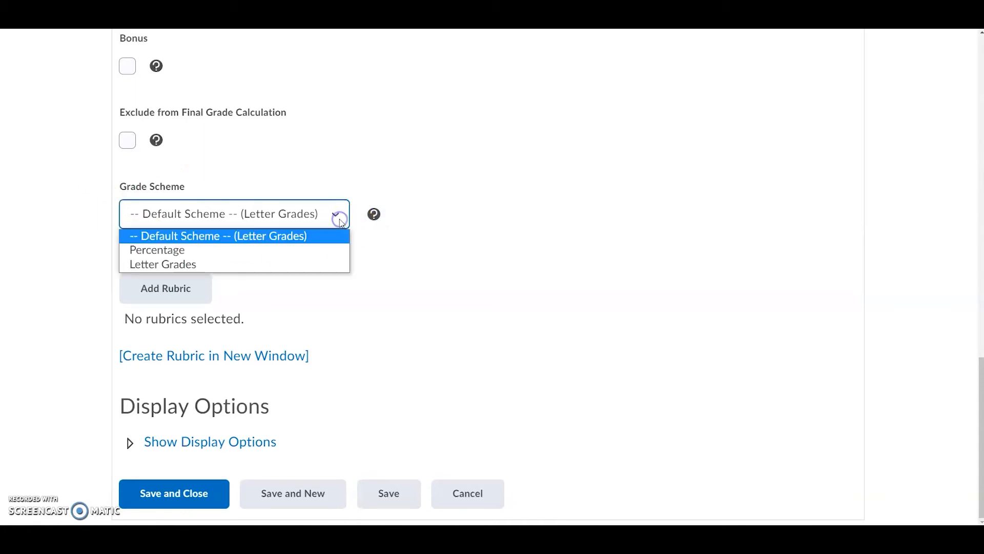
left_click(468, 241)
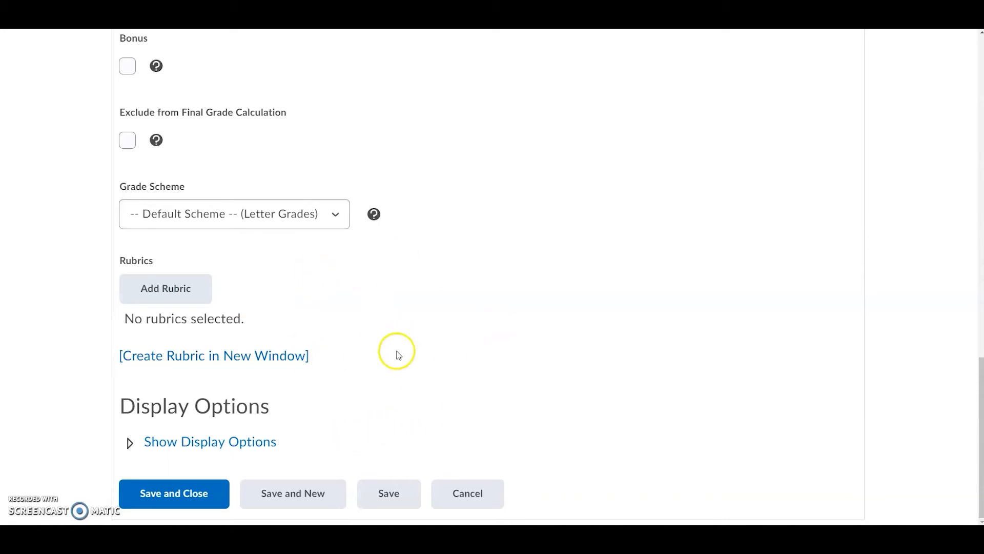
scroll(393, 351, "up", 5)
left_click(161, 515)
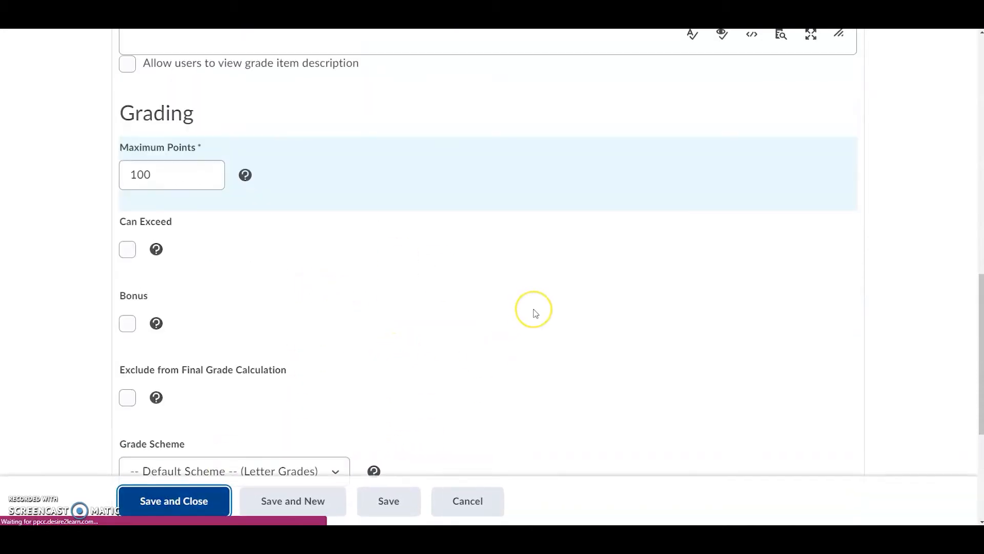
scroll(533, 318, "down", 1)
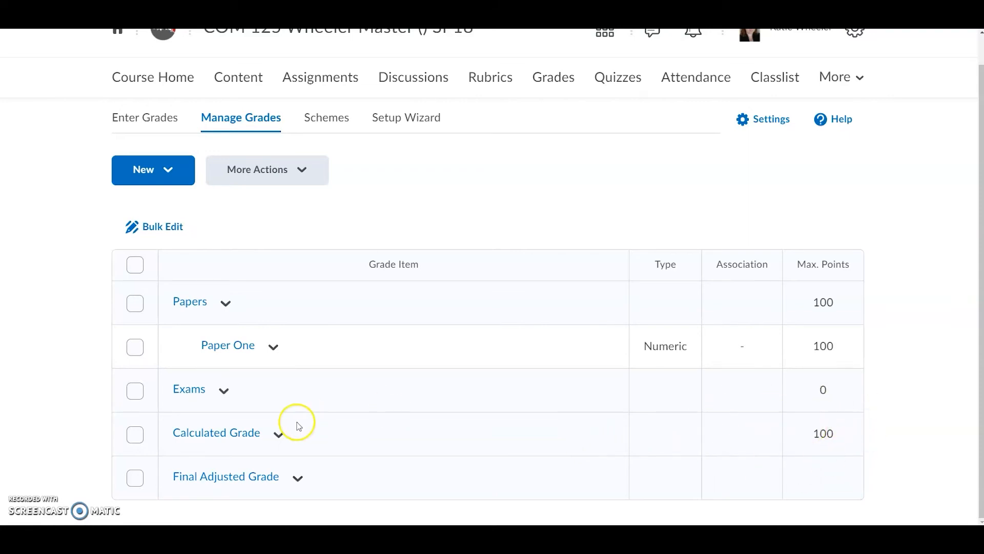
- Open the Enter Grades view and examine the grade entry fields for the student
scroll(413, 435, "up", 1)
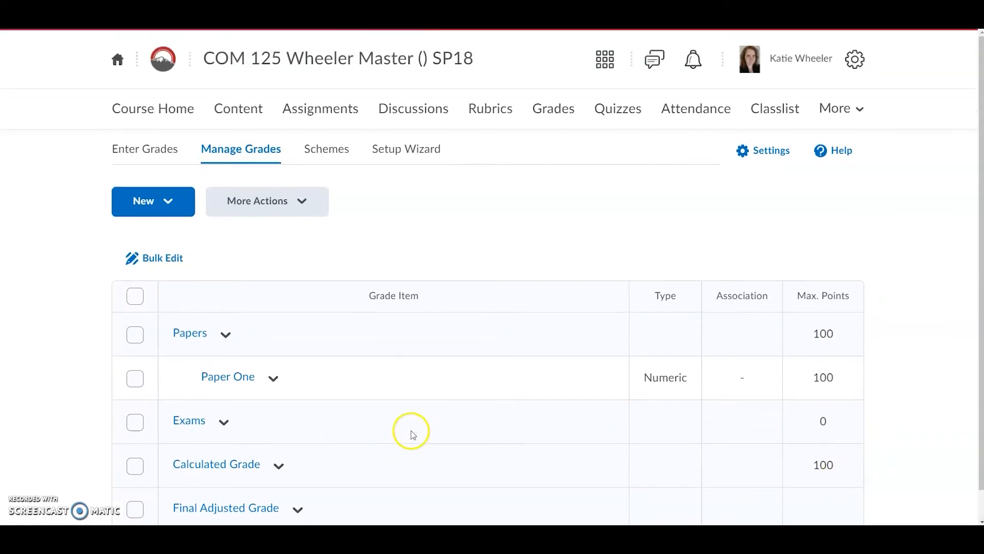
left_click(134, 151)
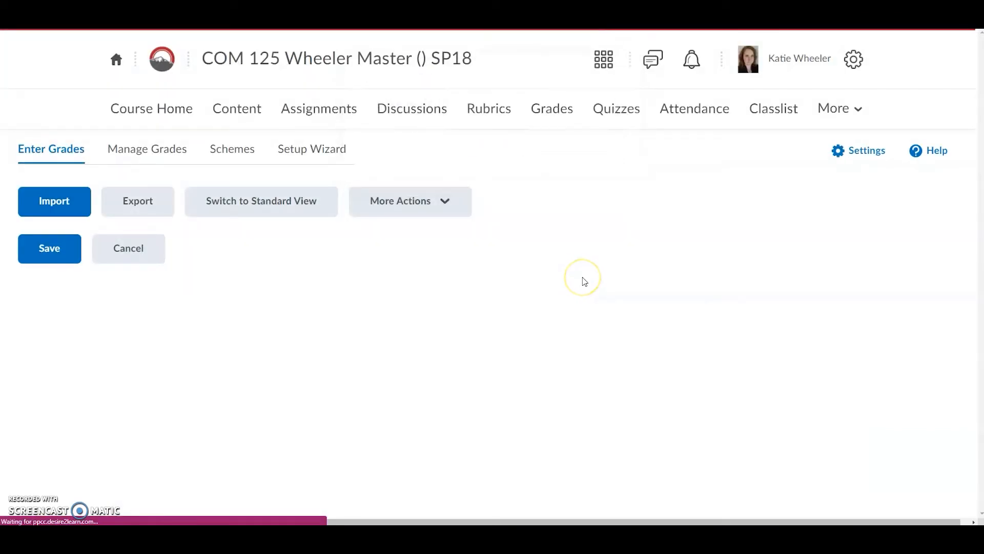
scroll(585, 281, "down", 1)
scroll(584, 282, "down", 1)
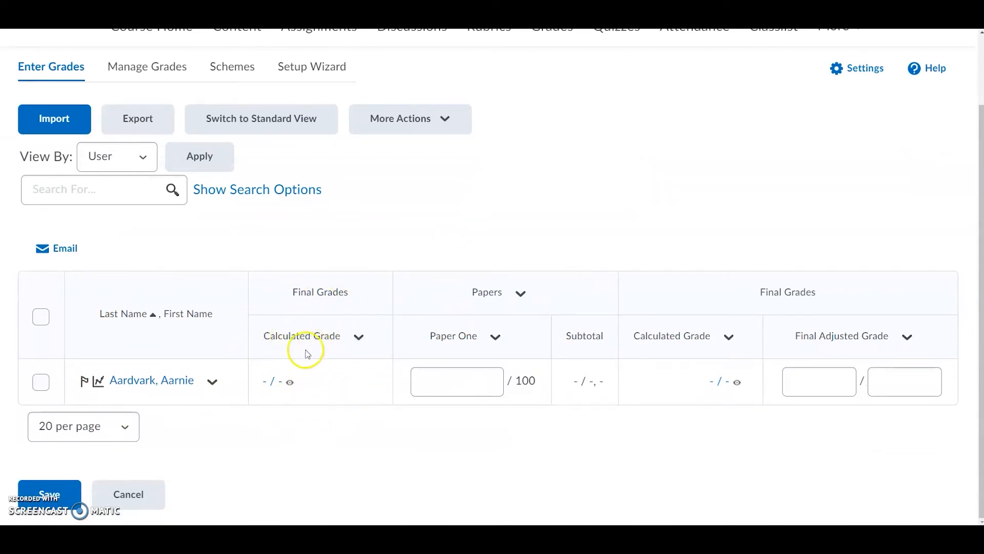
left_click(476, 388)
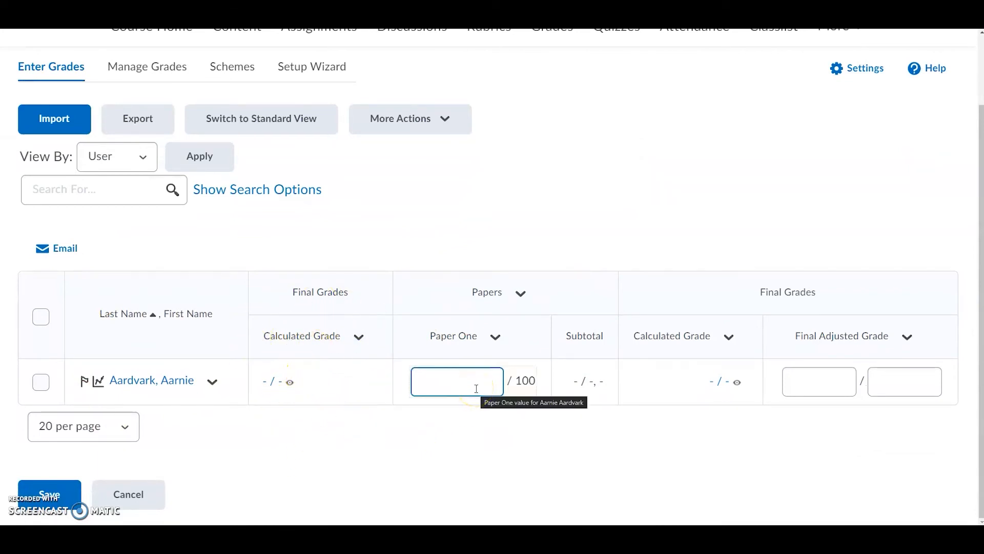
left_click(607, 412)
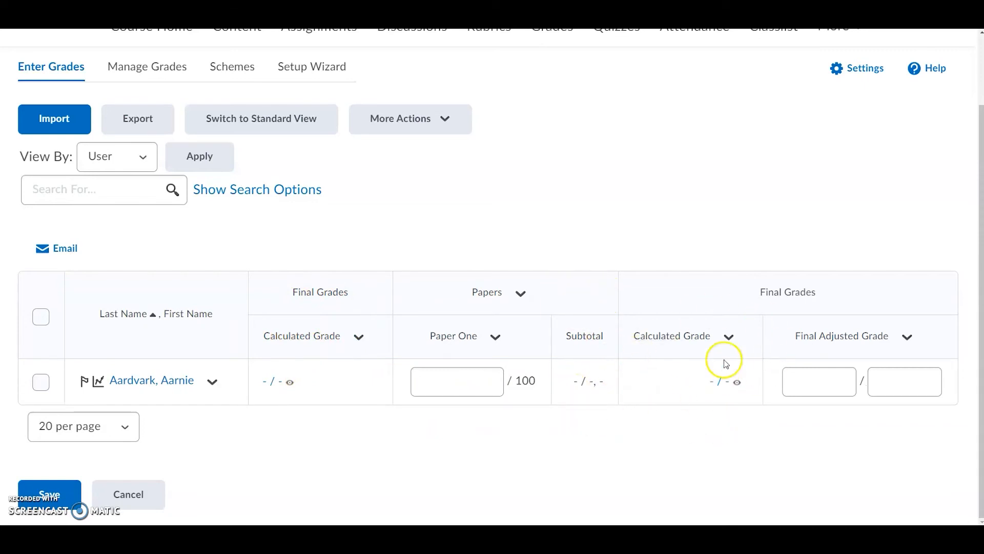
left_click(818, 382)
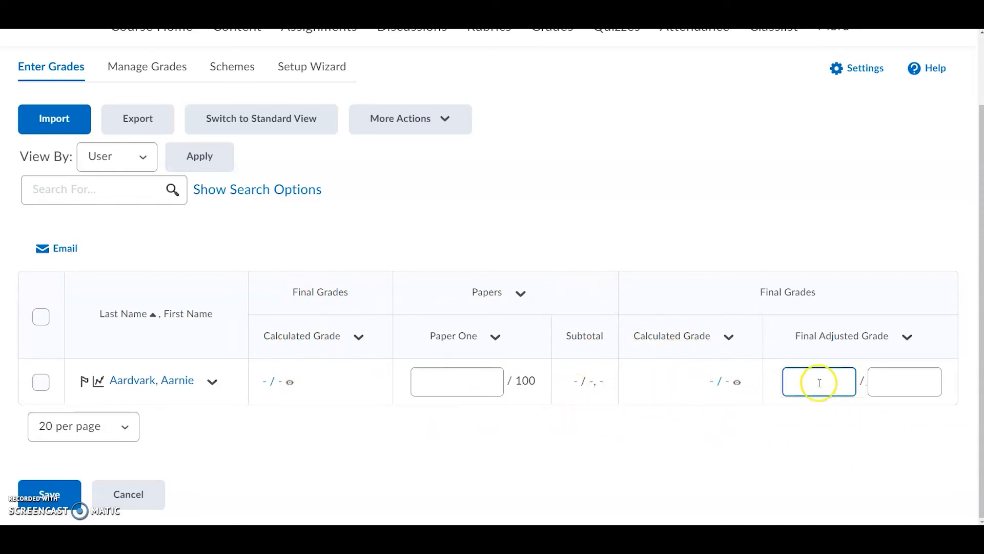
left_click(891, 387)
left_click(804, 384)
left_click(896, 385)
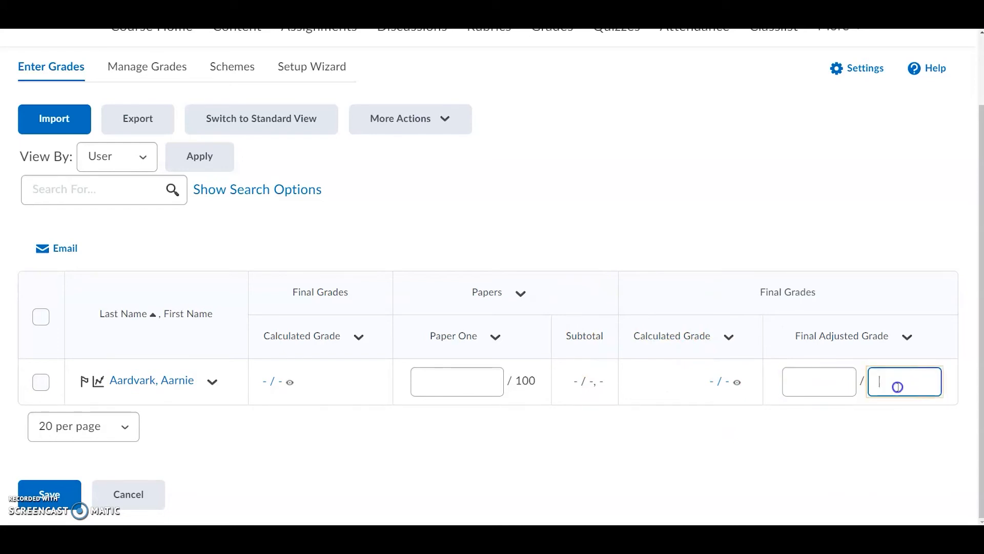
left_click(463, 387)
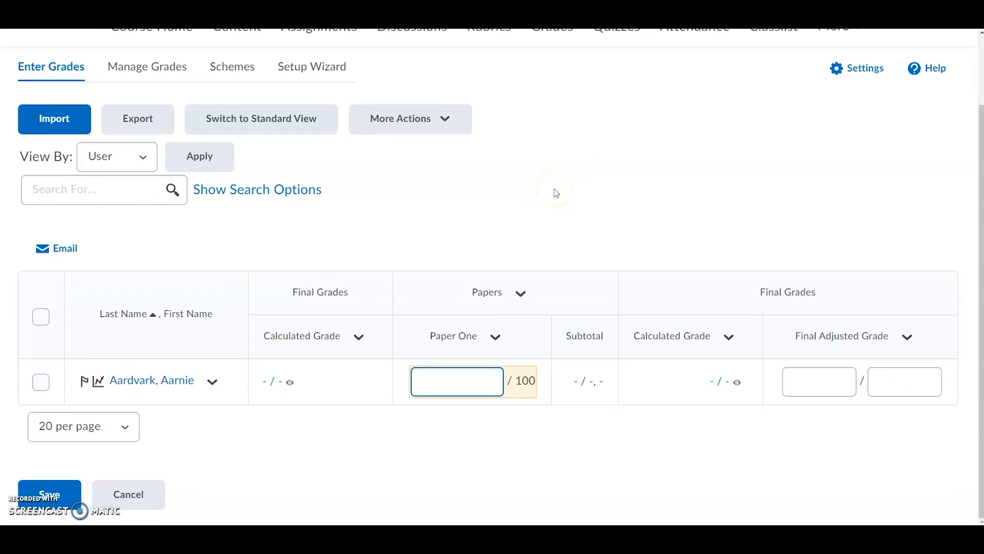
- Enter 95 as the student's Paper One grade and save the changes
type("95")
left_click(495, 435)
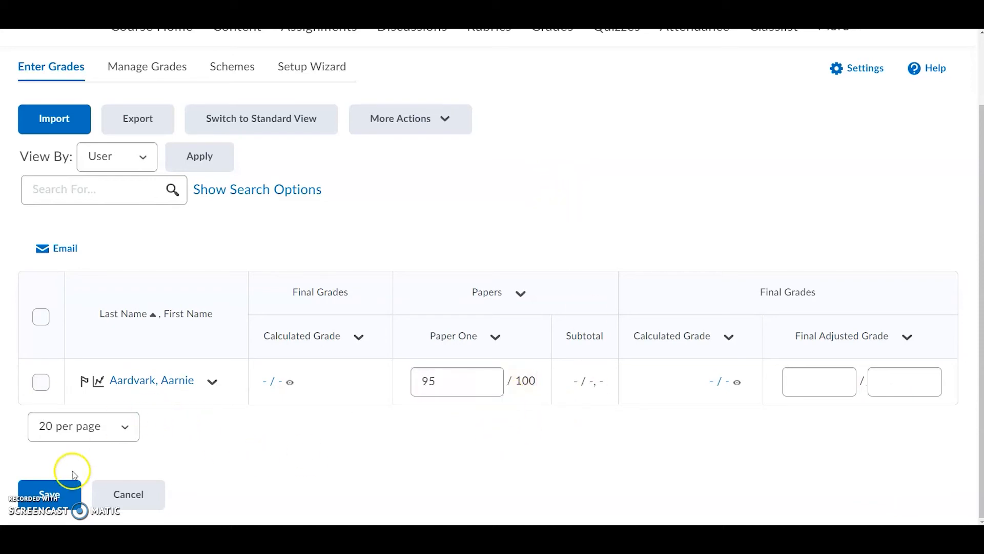
left_click(49, 495)
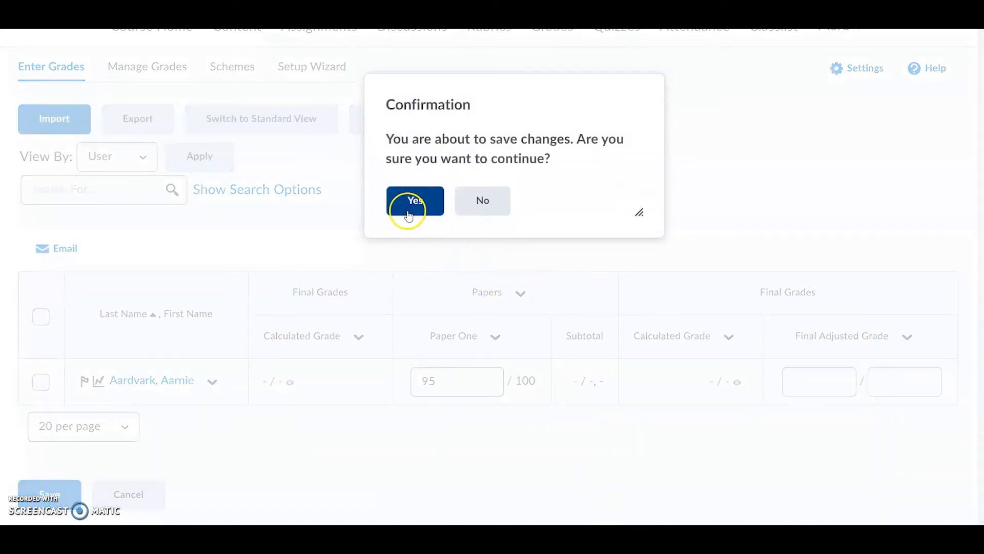
left_click(414, 207)
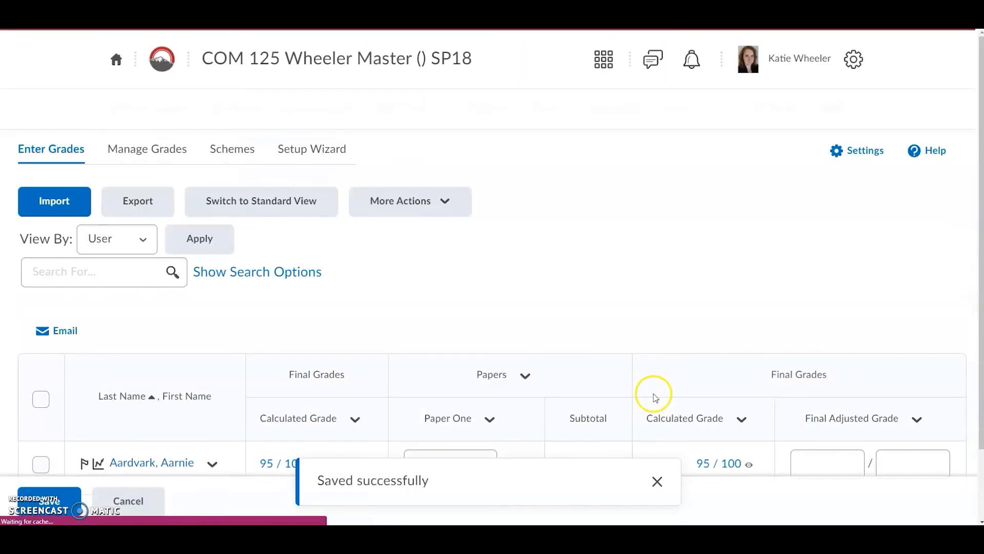
- Open grade entry for the final calculated grade and set the student's final adjusted grade to 98 out of 100
scroll(548, 285, "down", 2)
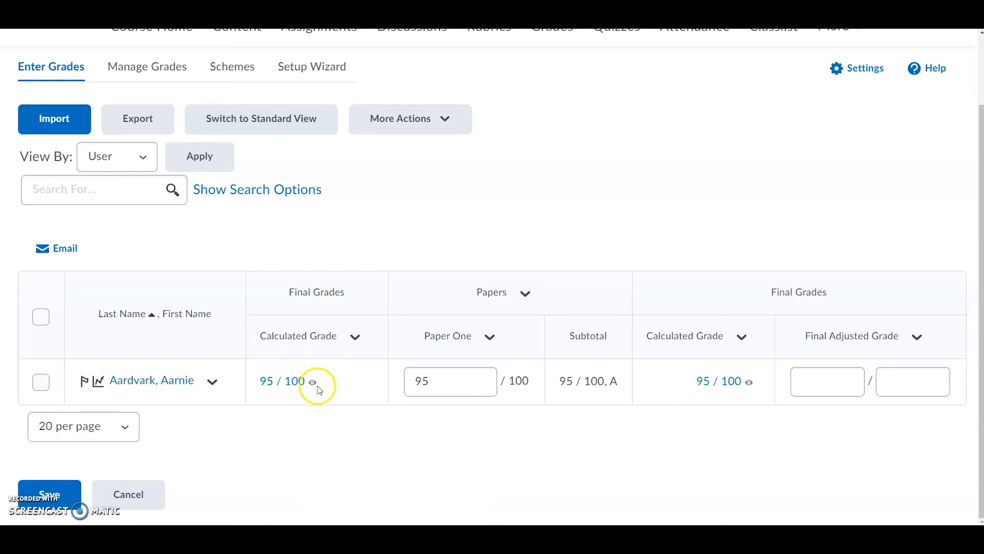
left_click(355, 337)
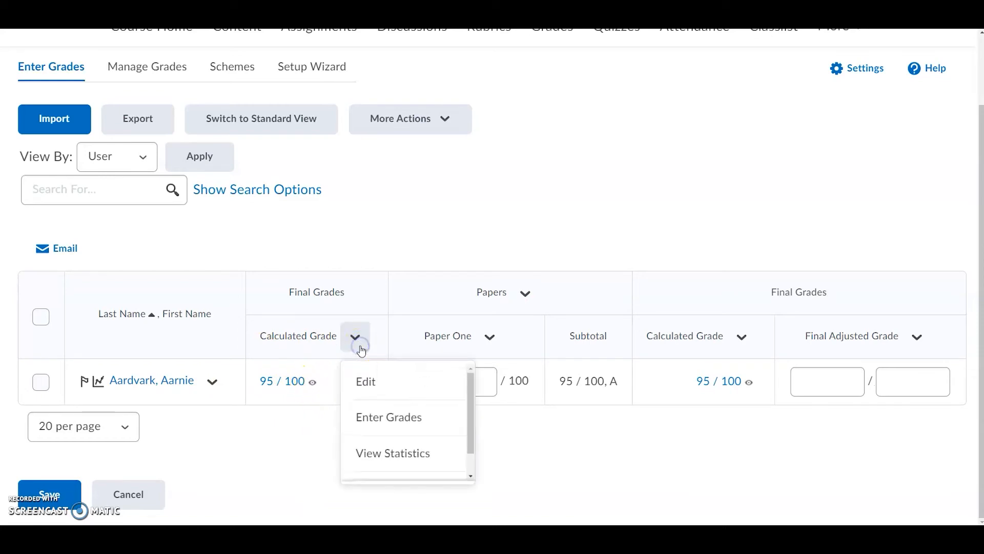
left_click(373, 416)
scroll(631, 297, "down", 2)
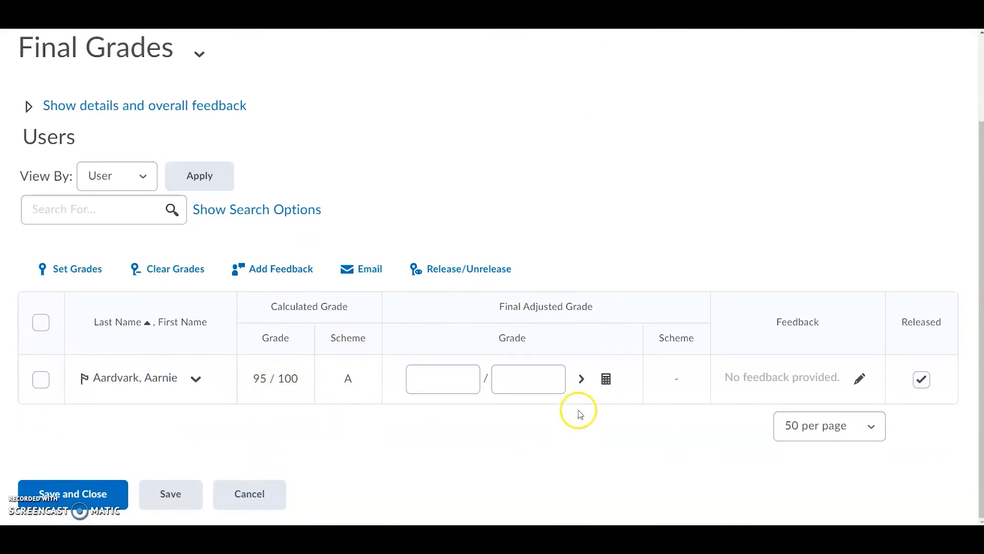
left_click(435, 381)
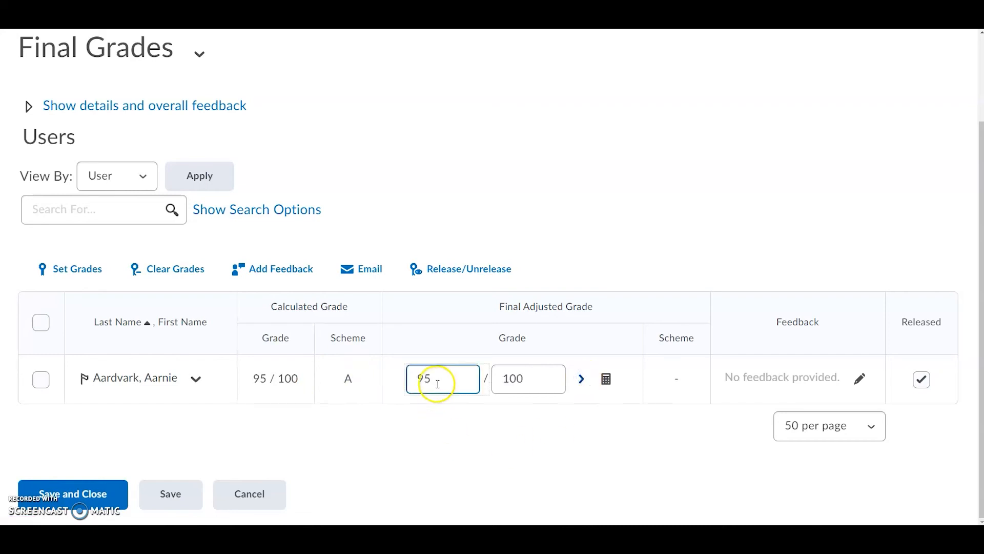
left_click(509, 453)
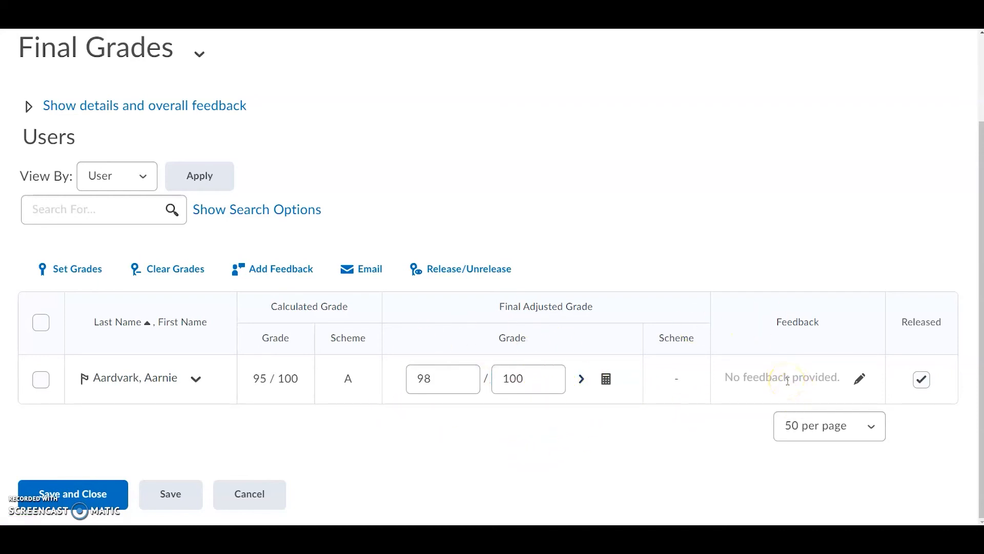
- Add the feedback "Week Three: You're at an A - good work!" for the student, then save and close the final grades
left_click(859, 377)
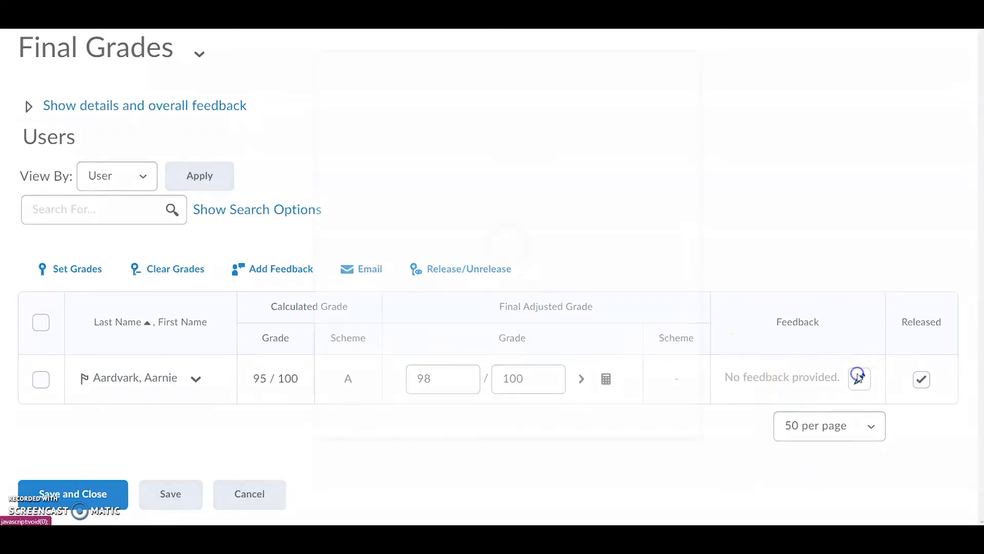
left_click(394, 248)
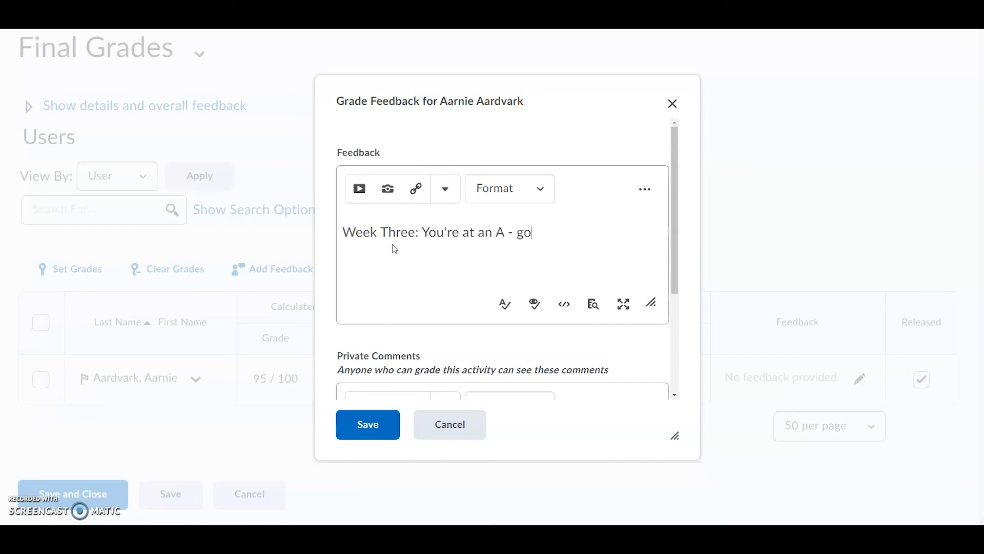
left_click(382, 429)
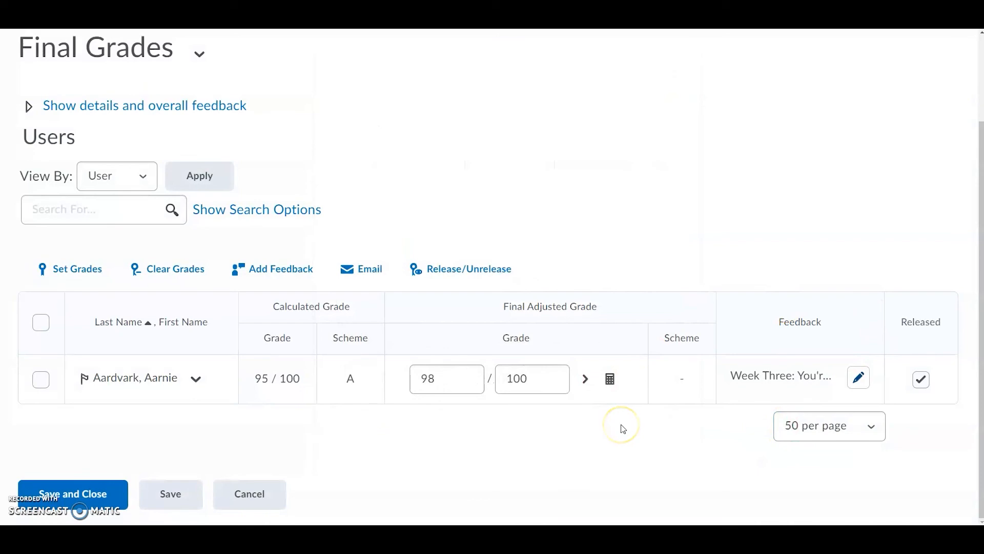
left_click(98, 493)
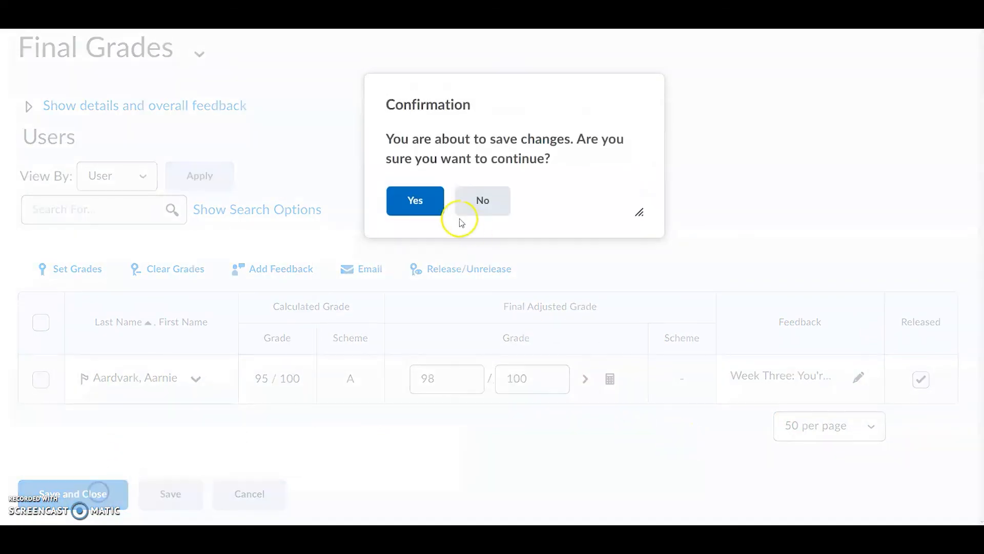
left_click(429, 200)
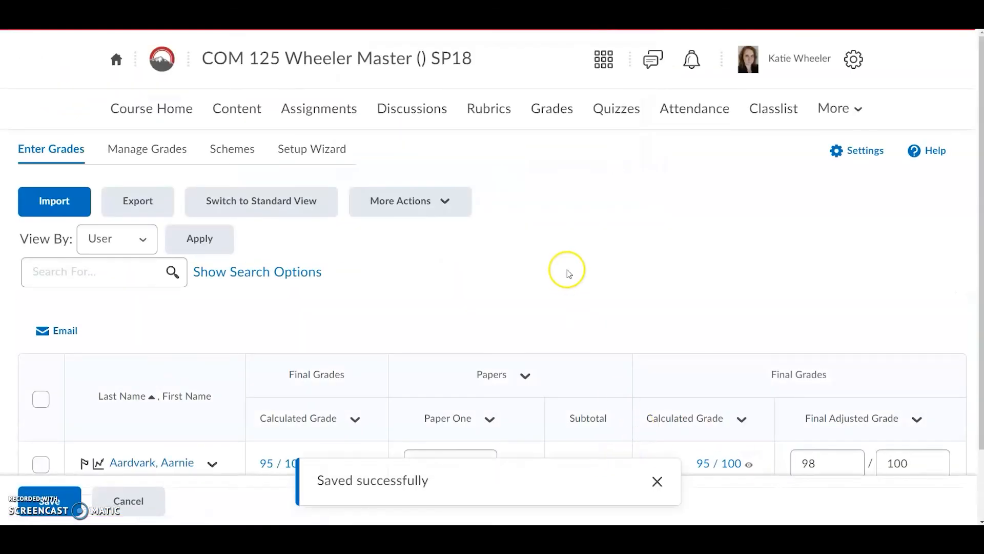
- Go to the Classlist and impersonate the demo student
scroll(575, 275, "down", 2)
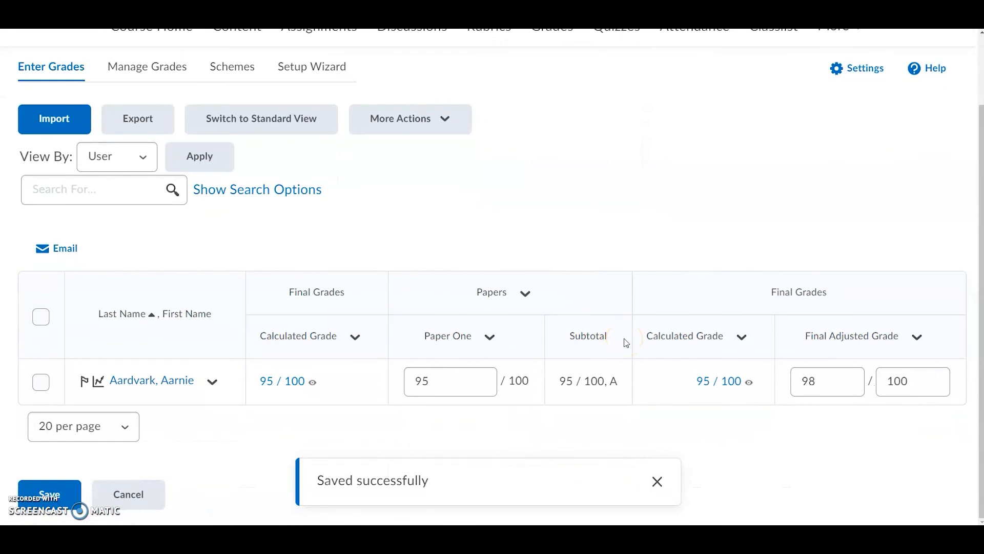
scroll(626, 343, "up", 2)
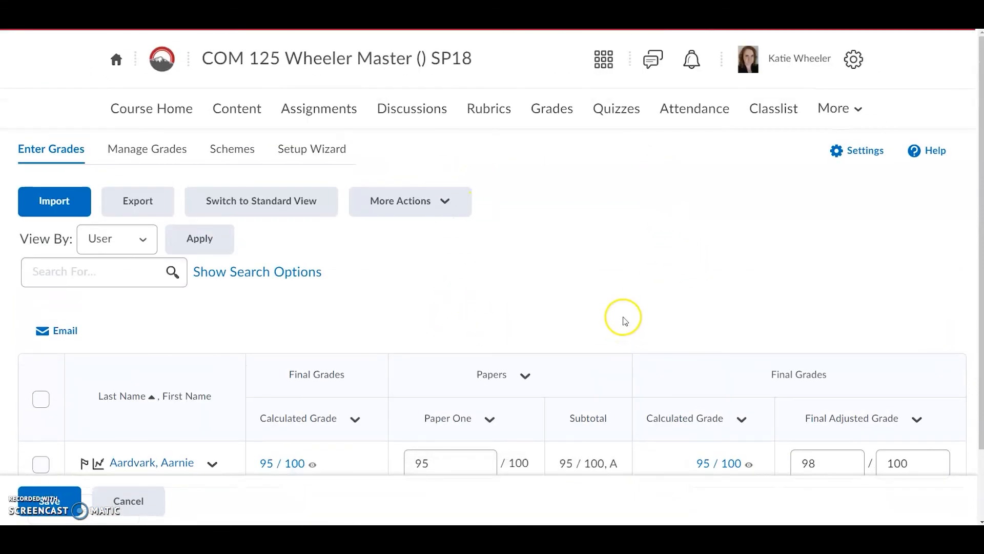
left_click(774, 110)
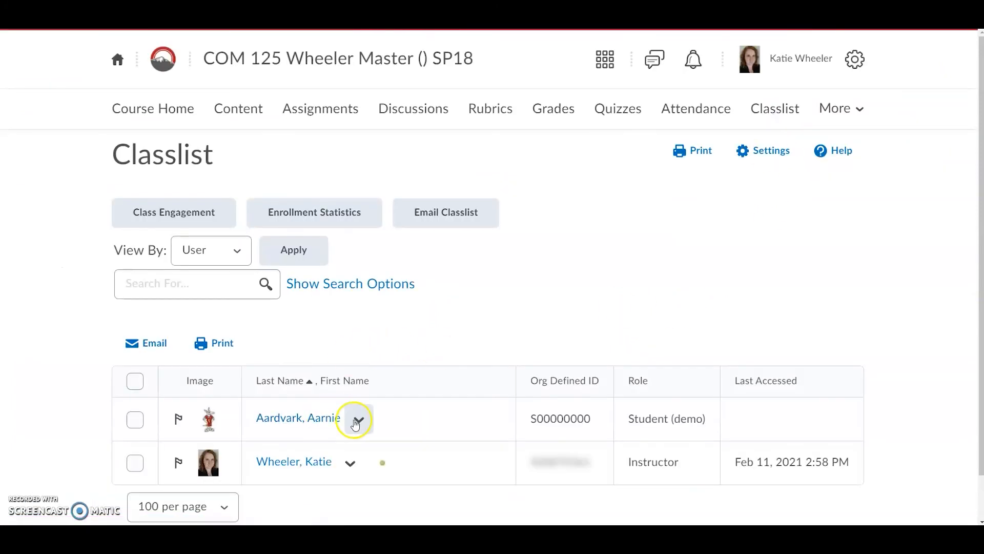
left_click(361, 425)
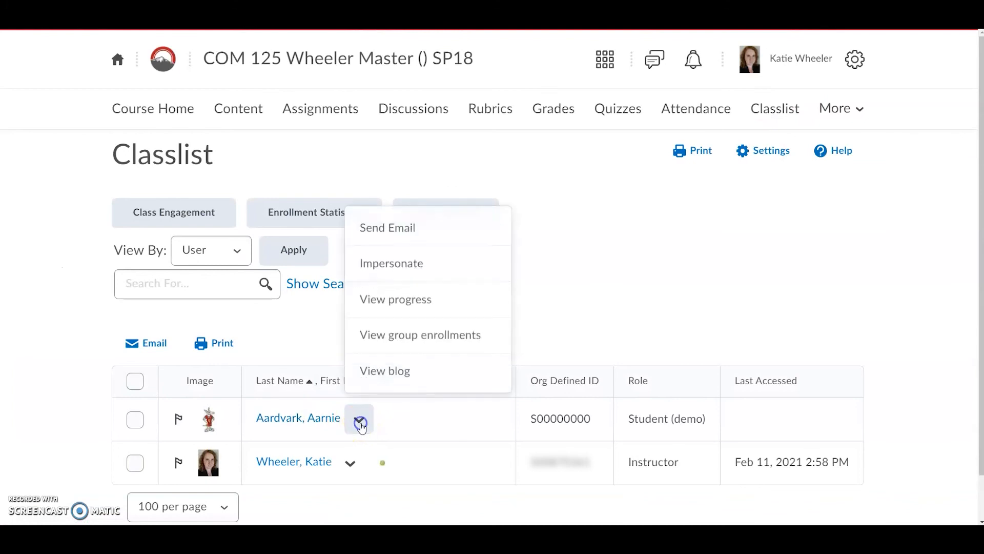
left_click(433, 267)
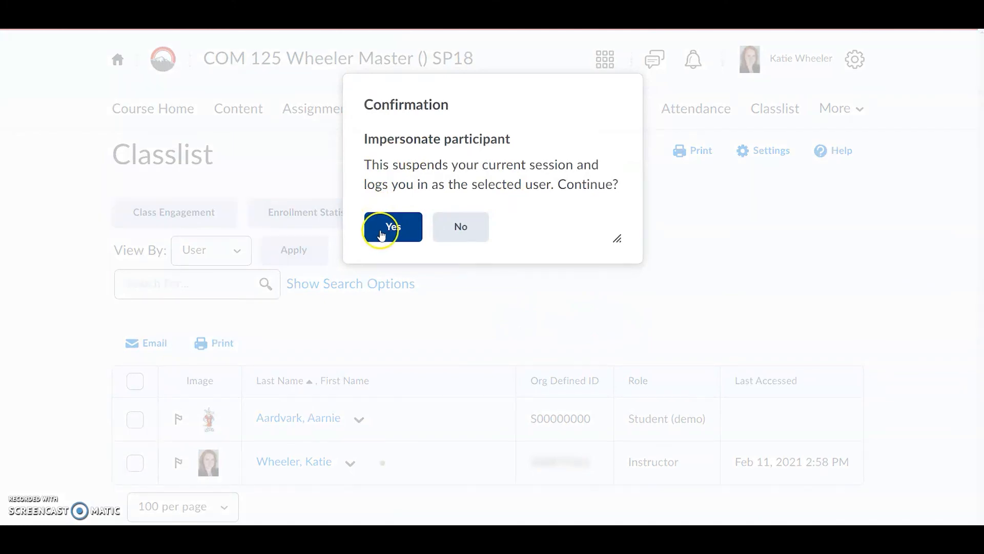
left_click(380, 226)
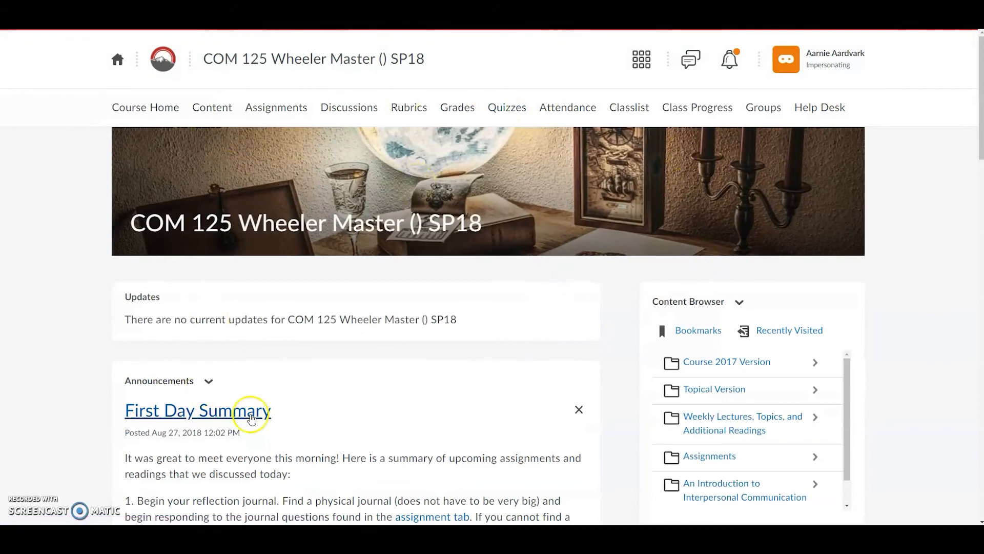
- Open the Grades page as the student and review the calculated grade, feedback and grade items
left_click(457, 112)
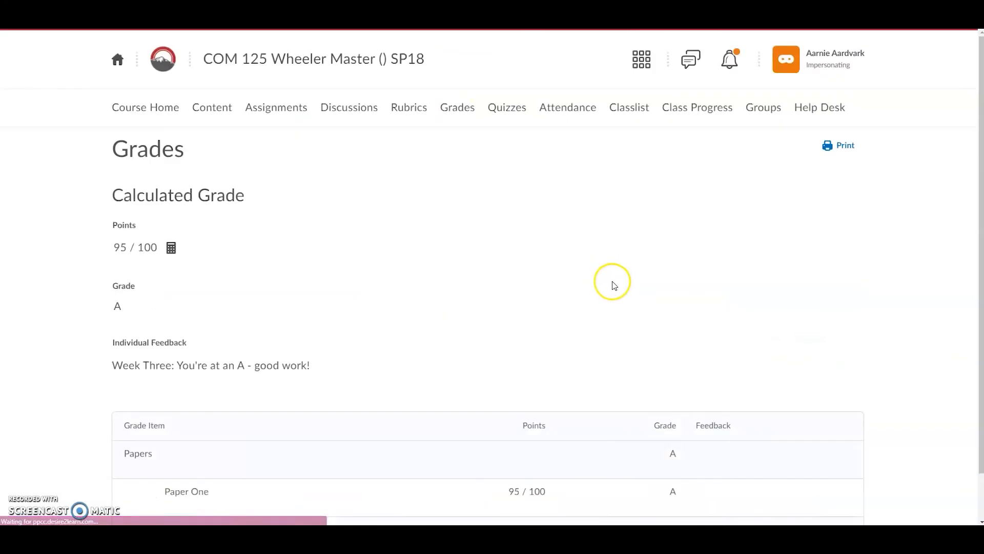
scroll(610, 279, "down", 1)
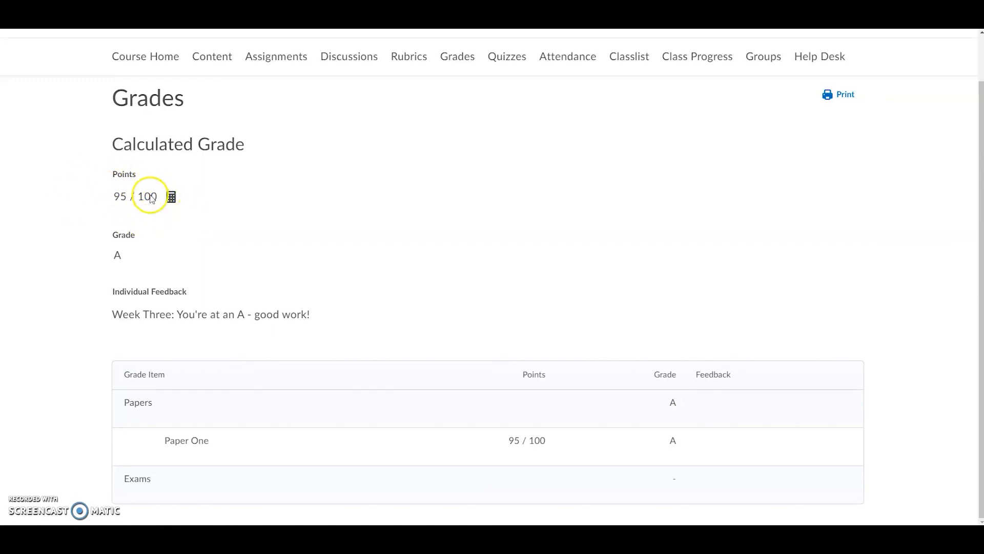
left_click(134, 201)
left_click_drag(124, 226, 125, 219)
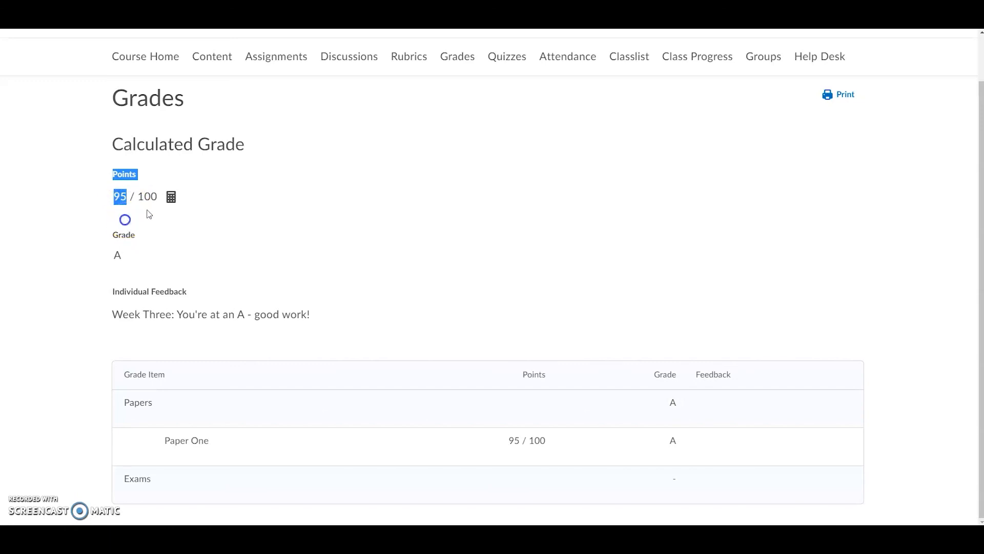
left_click(132, 211)
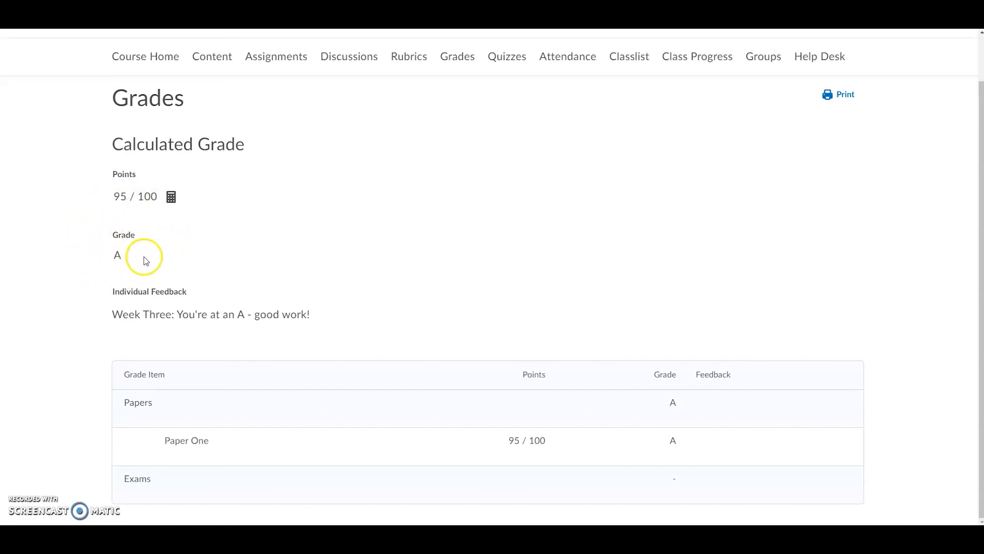
left_click(120, 257)
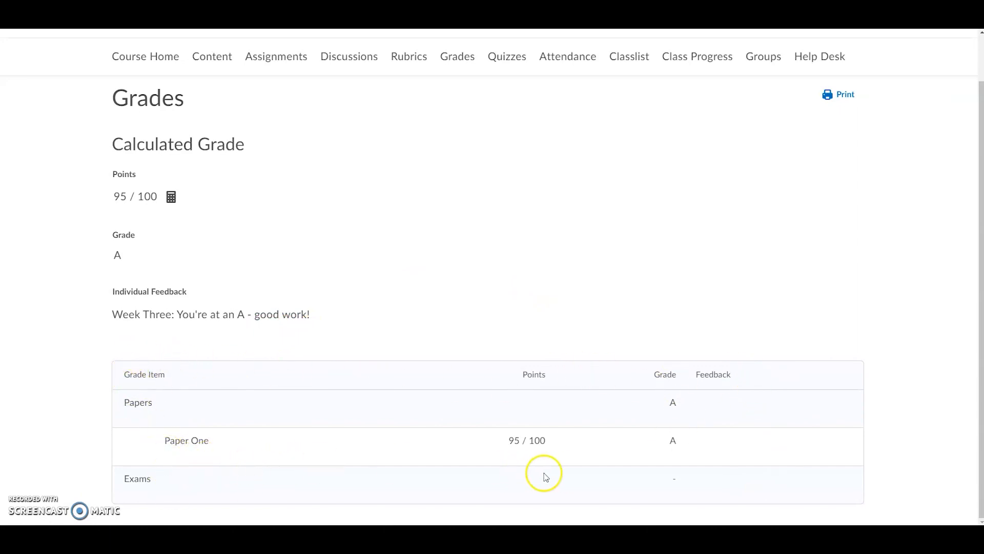
scroll(620, 456, "up", 1)
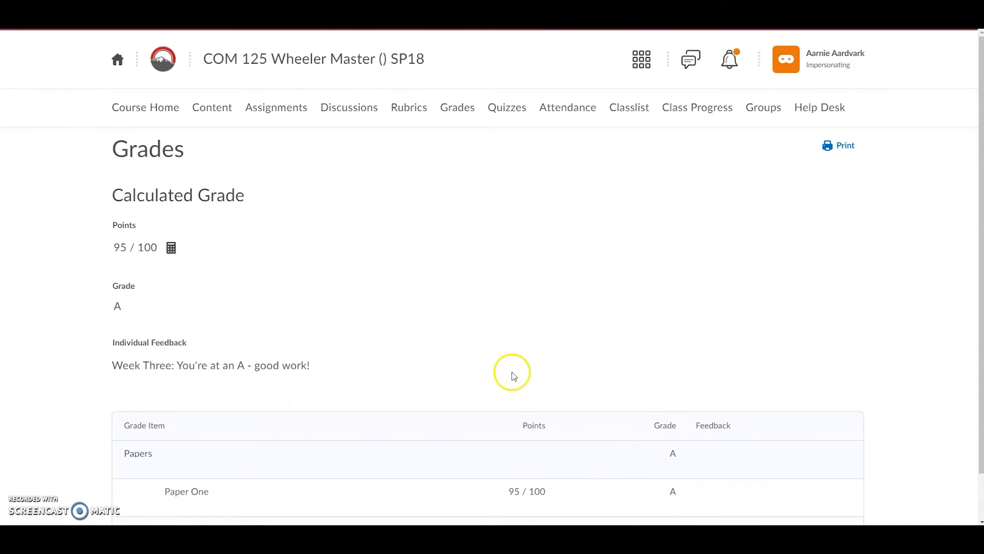
scroll(400, 257, "down", 1)
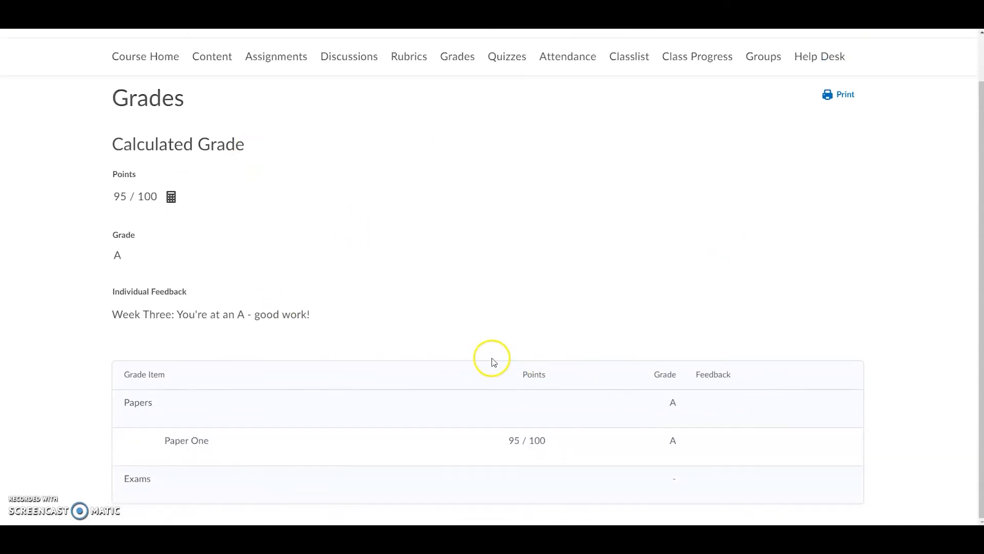
scroll(443, 323, "up", 1)
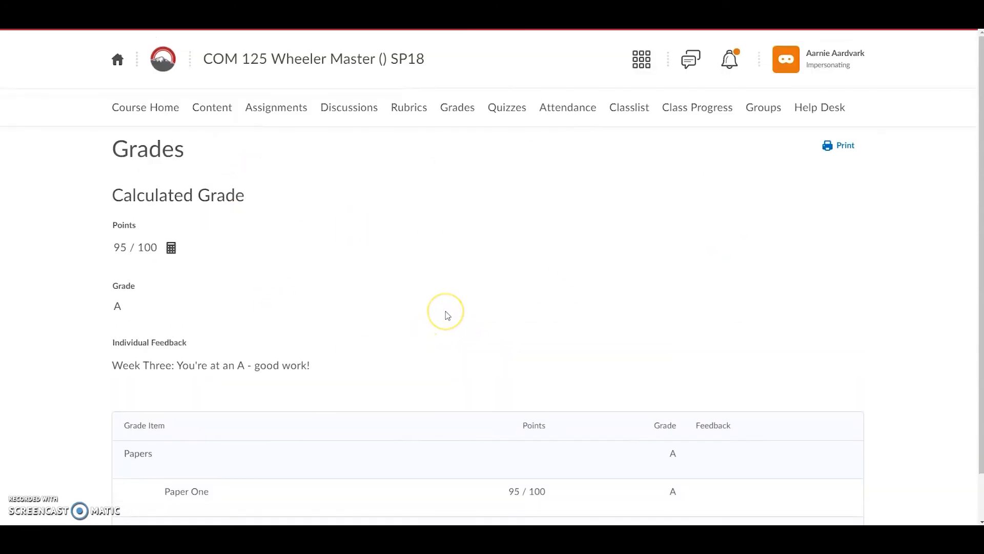